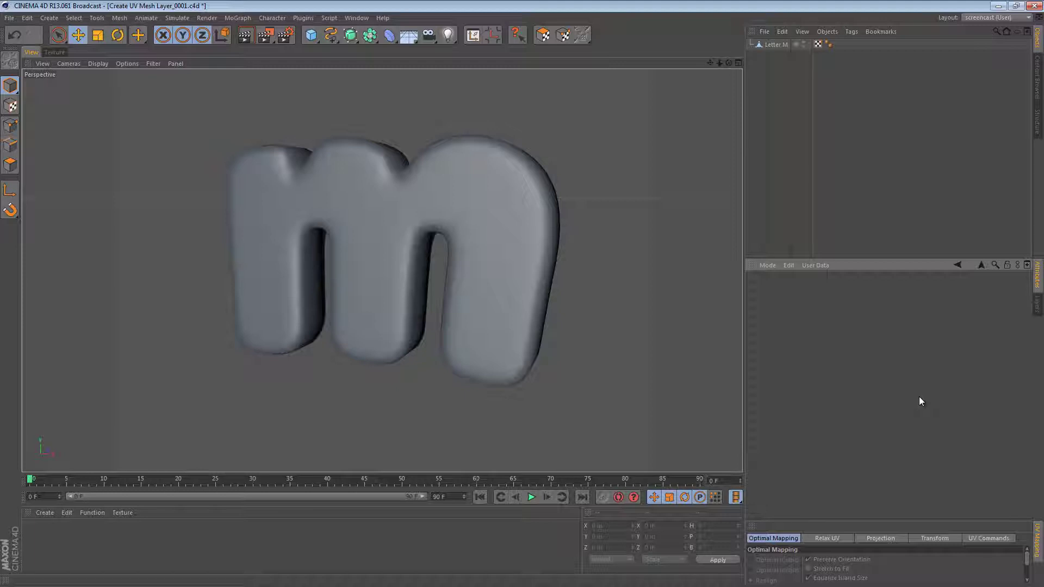
Inspect the letter M's UV mesh in the UV view, then add a new material.
left_click(492, 264)
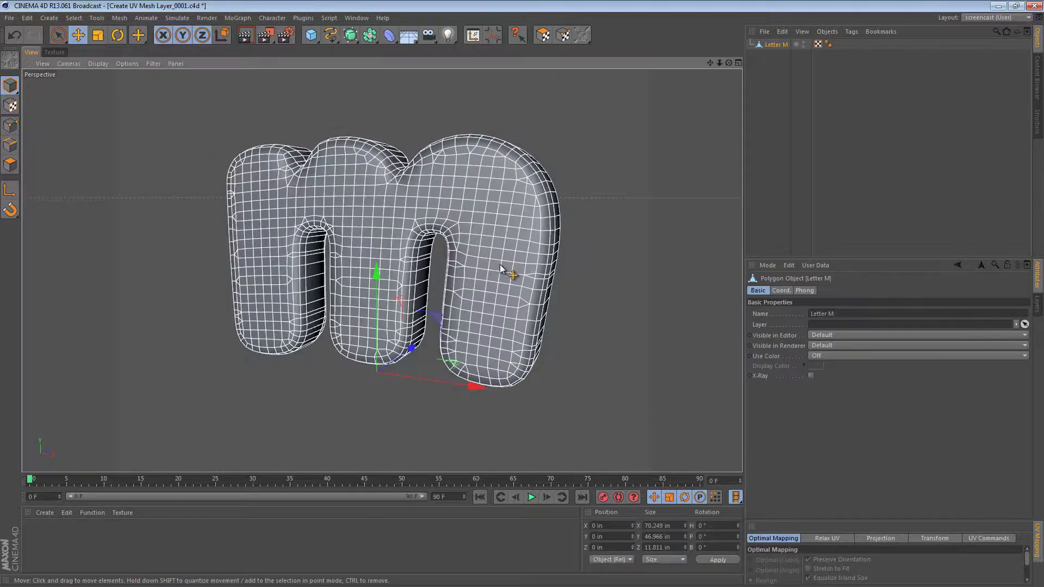
left_click(56, 53)
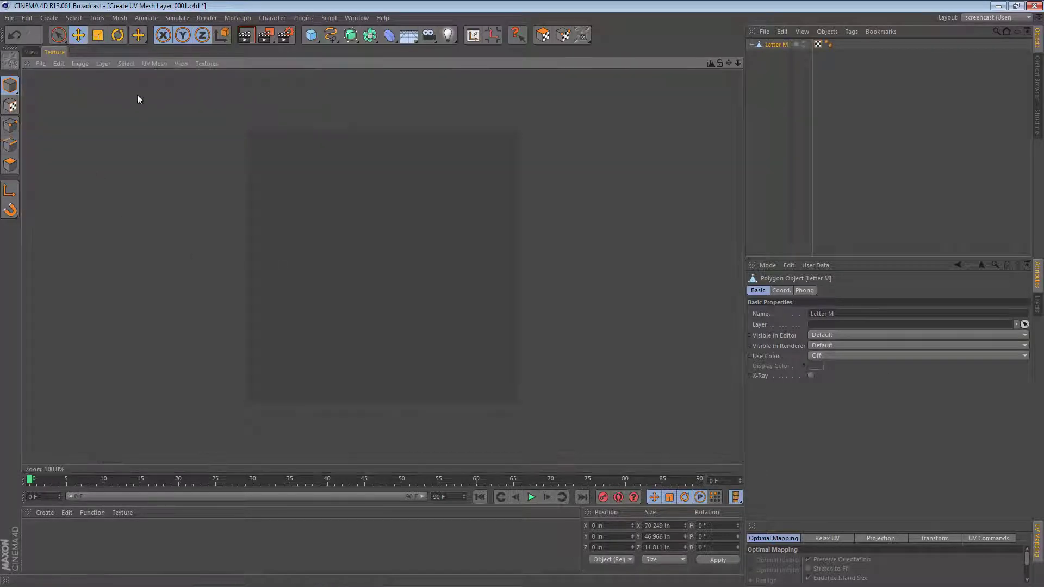
left_click(165, 80)
scroll(395, 275, "up", 2)
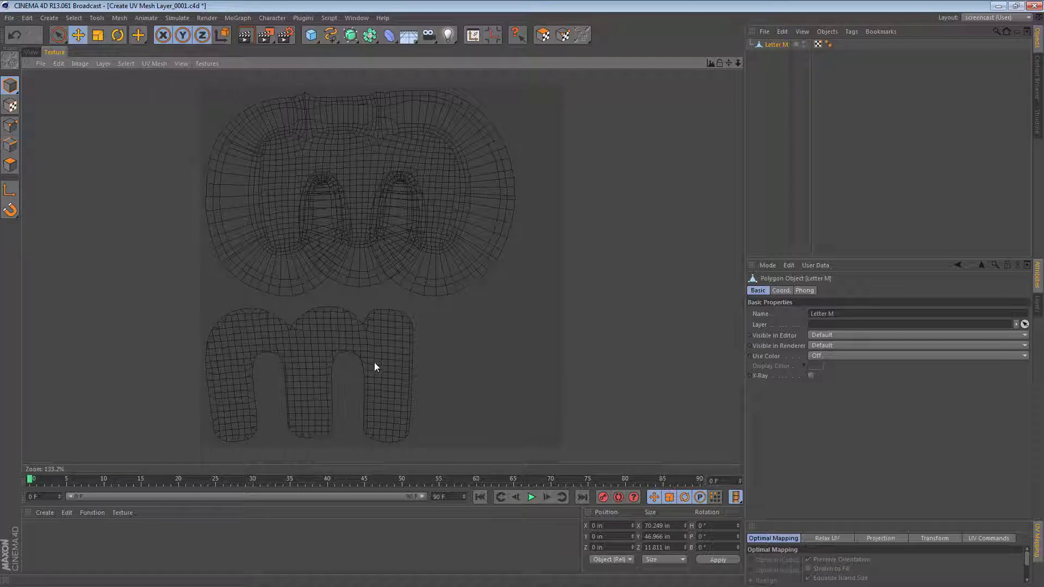
left_click(30, 51)
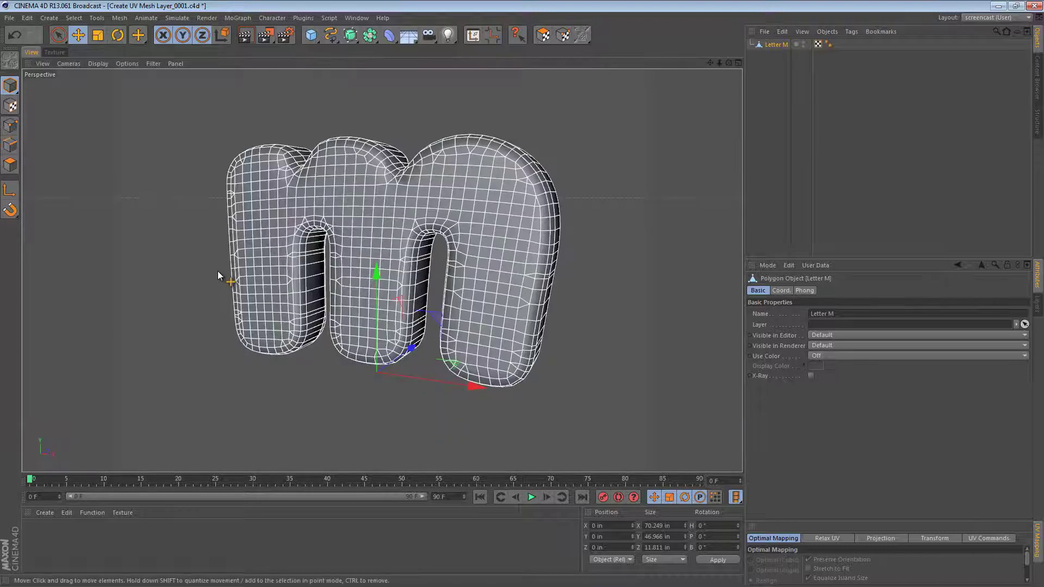
double_click(50, 508)
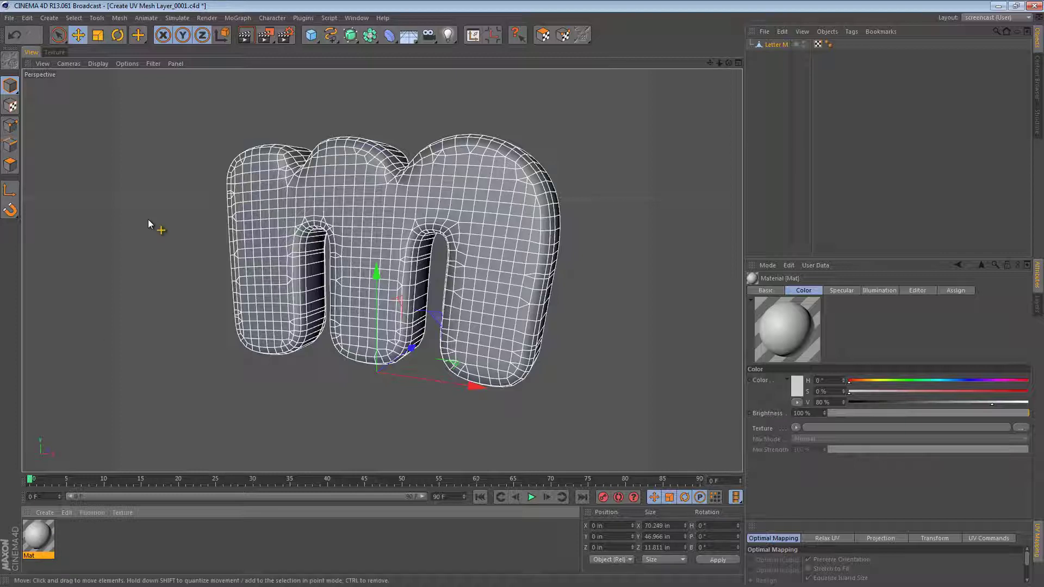
Confirm Photoshop *.psd as the BodyPaint 3D default texture format in Preferences.
left_click(27, 18)
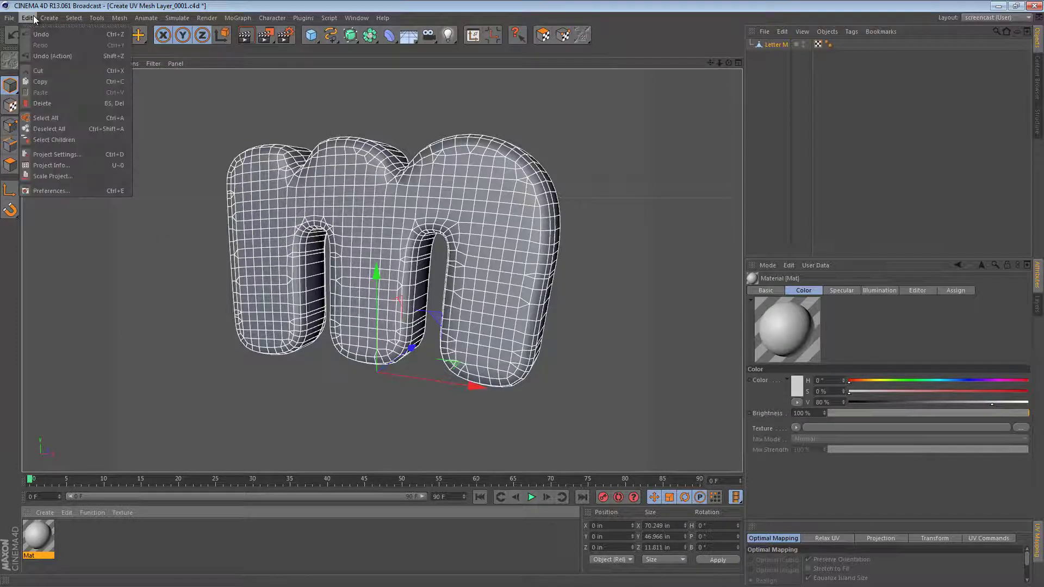
left_click(64, 190)
left_click_drag(701, 74, 298, 104)
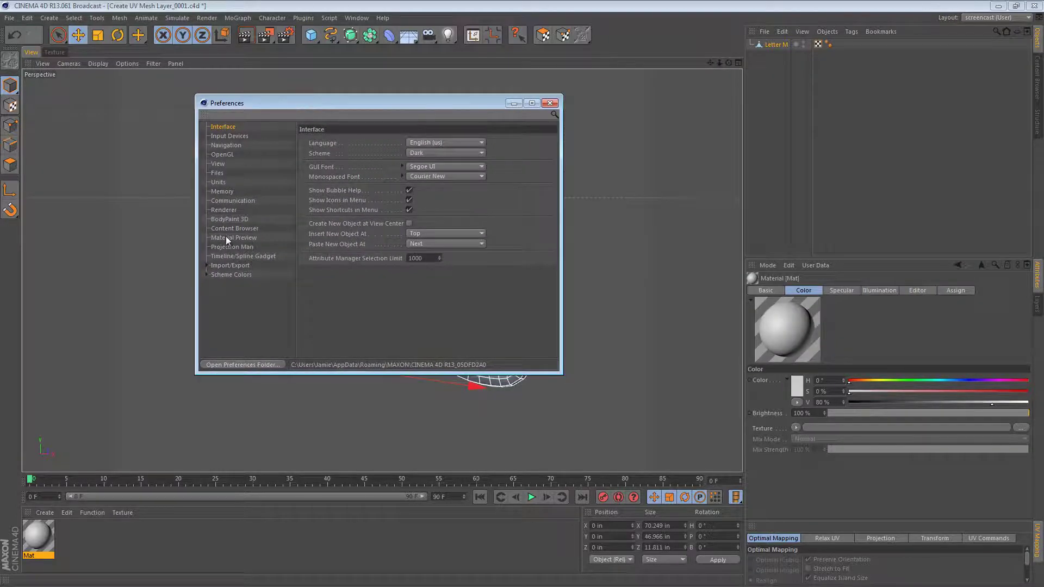
left_click(223, 218)
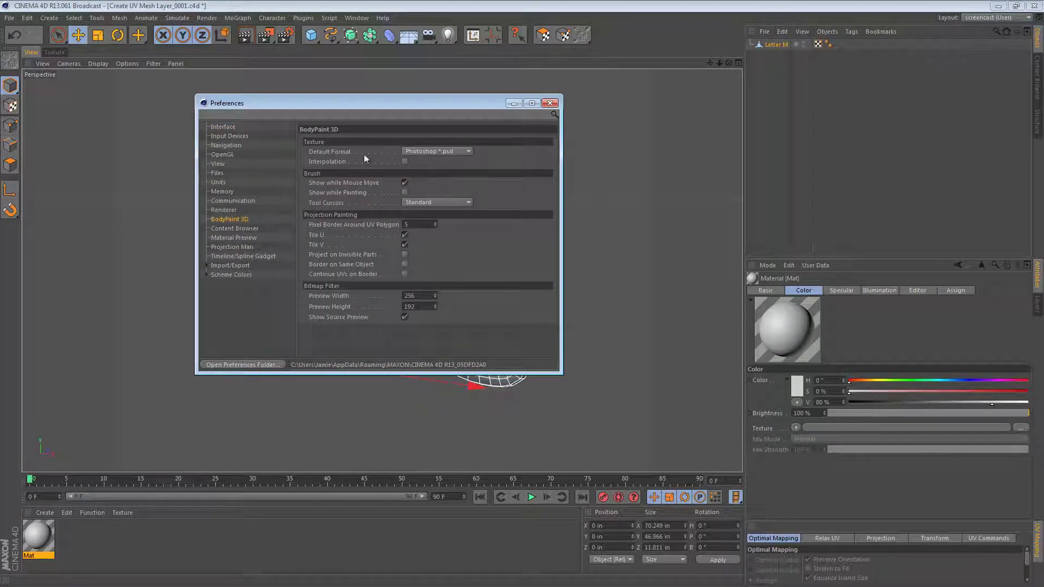
left_click(464, 151)
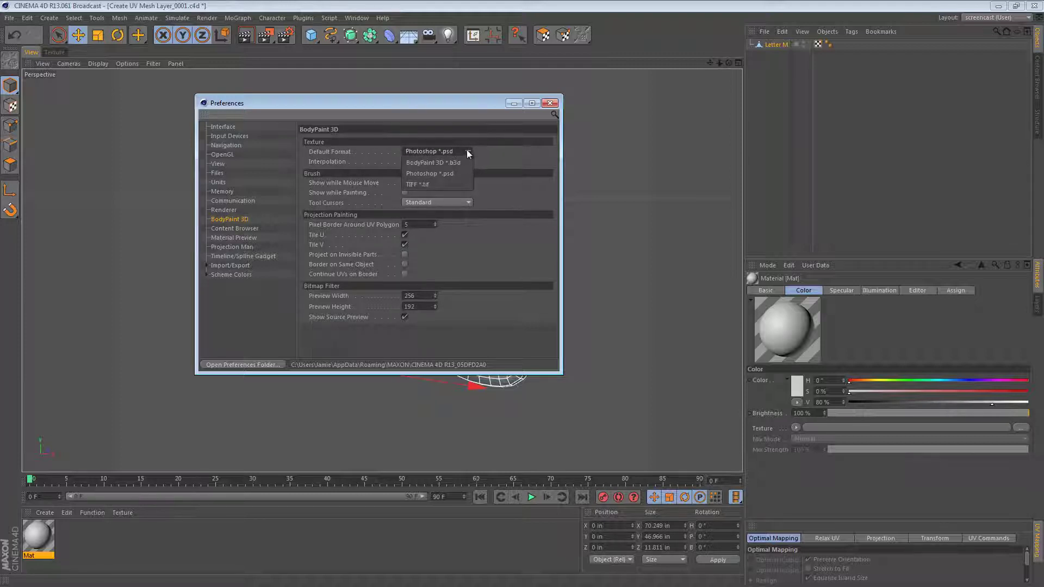
left_click(486, 149)
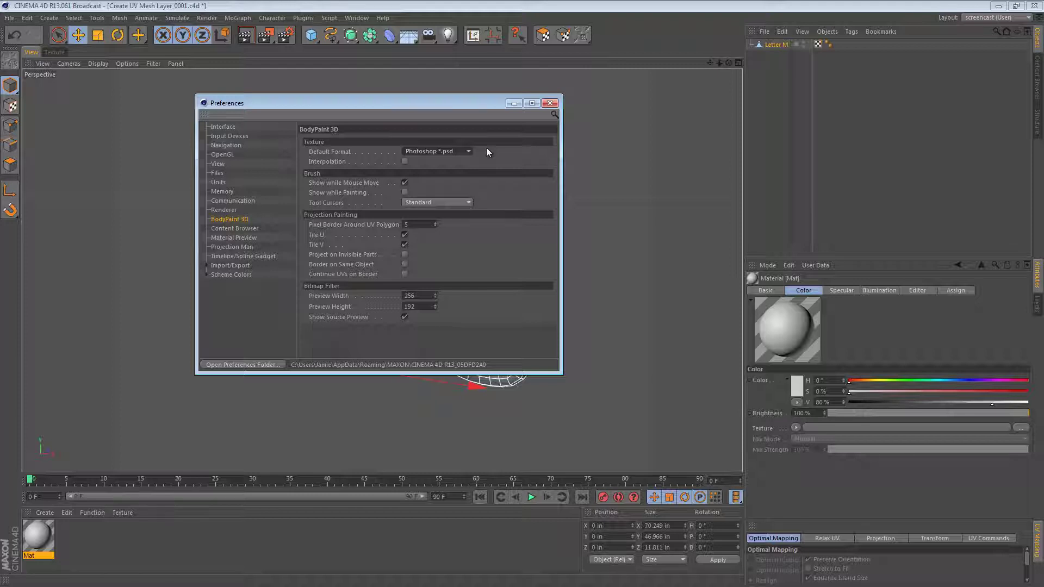
left_click(468, 152)
left_click(489, 150)
Close Preferences and rename the new material to 'M Texture'.
left_click(550, 103)
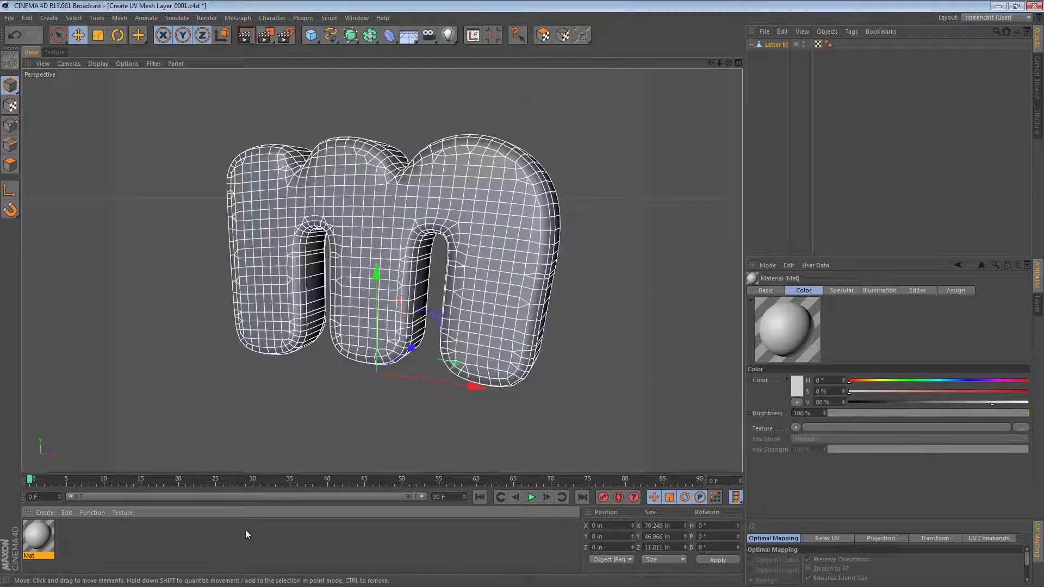
double_click(38, 556)
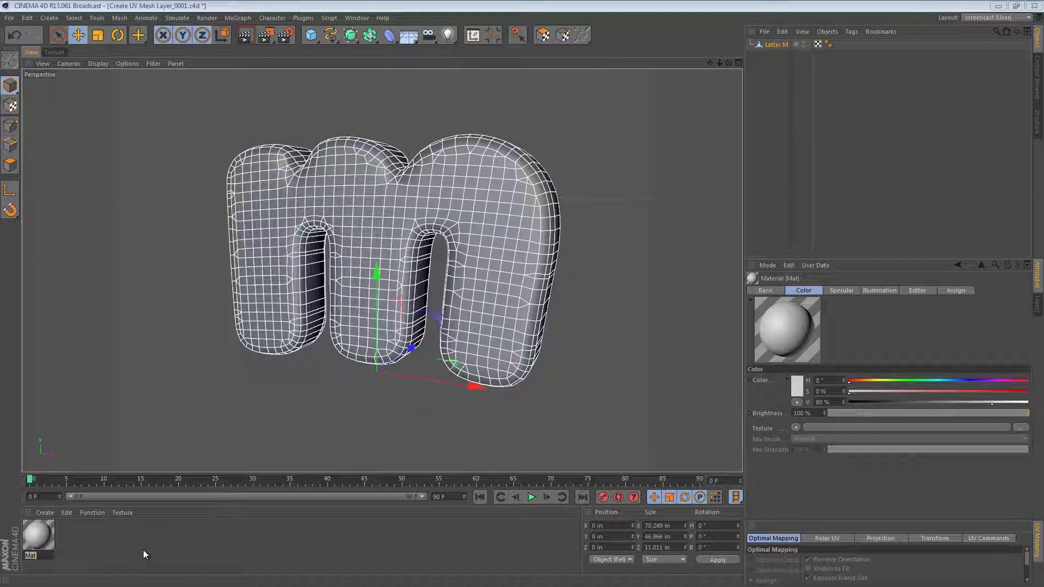
type("Mathxture")
key("Return")
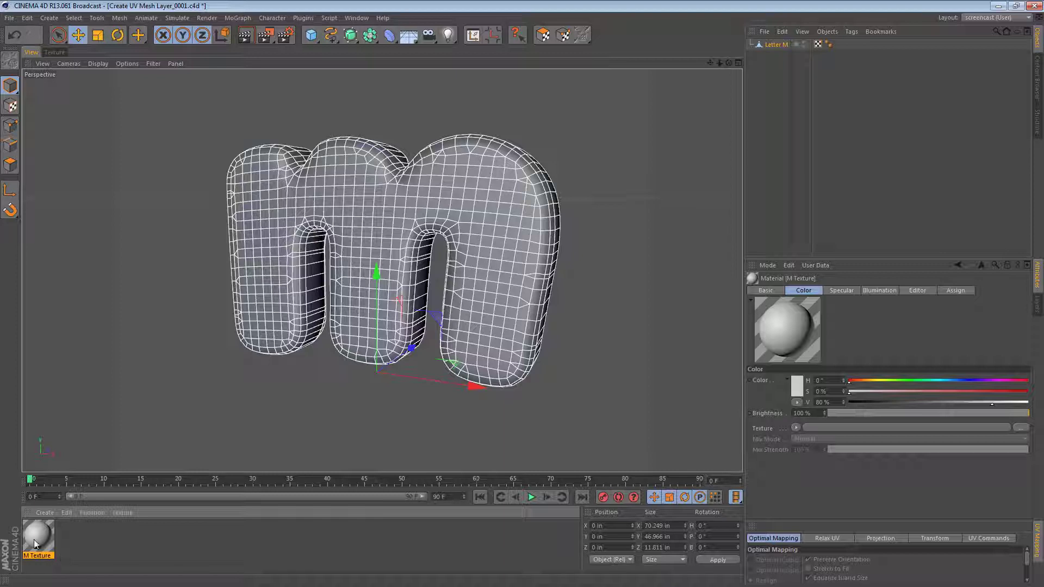
right_click(45, 557)
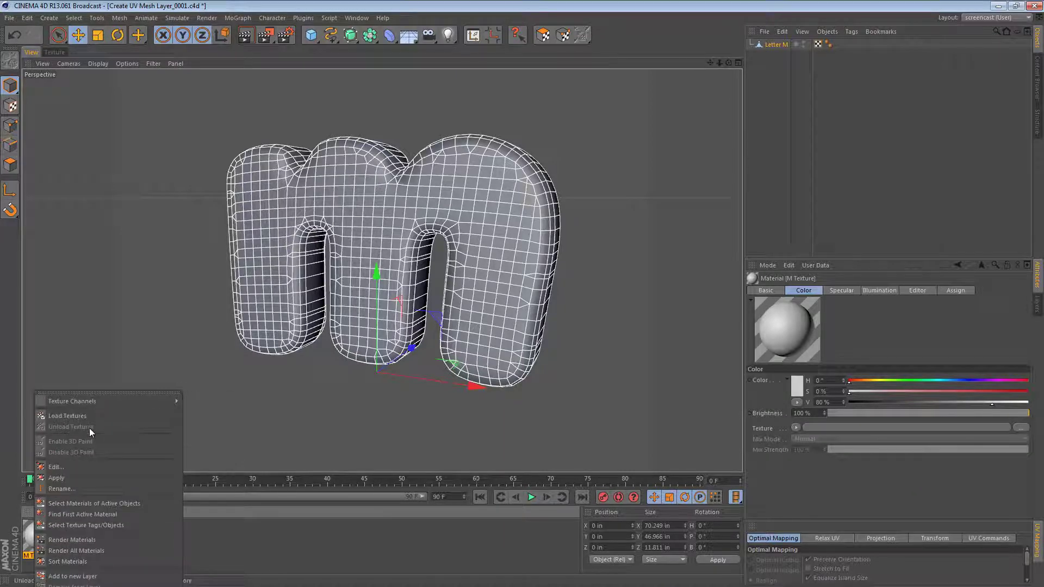
mouse_move(123, 405)
left_click(235, 571)
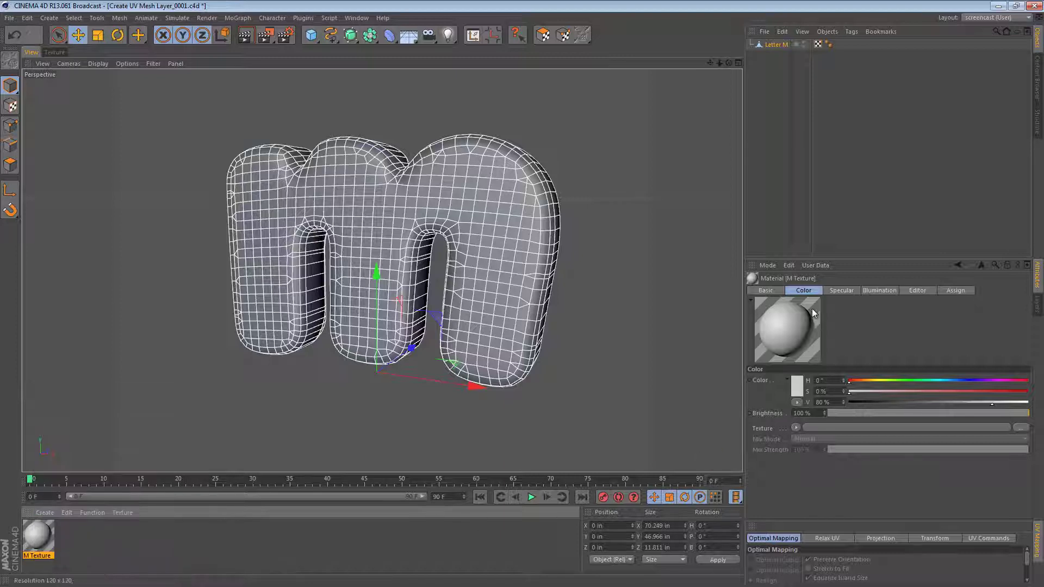
Create a new white 2048×2048 colour texture, M Texture_Color_1.psd, for the material.
left_click(796, 428)
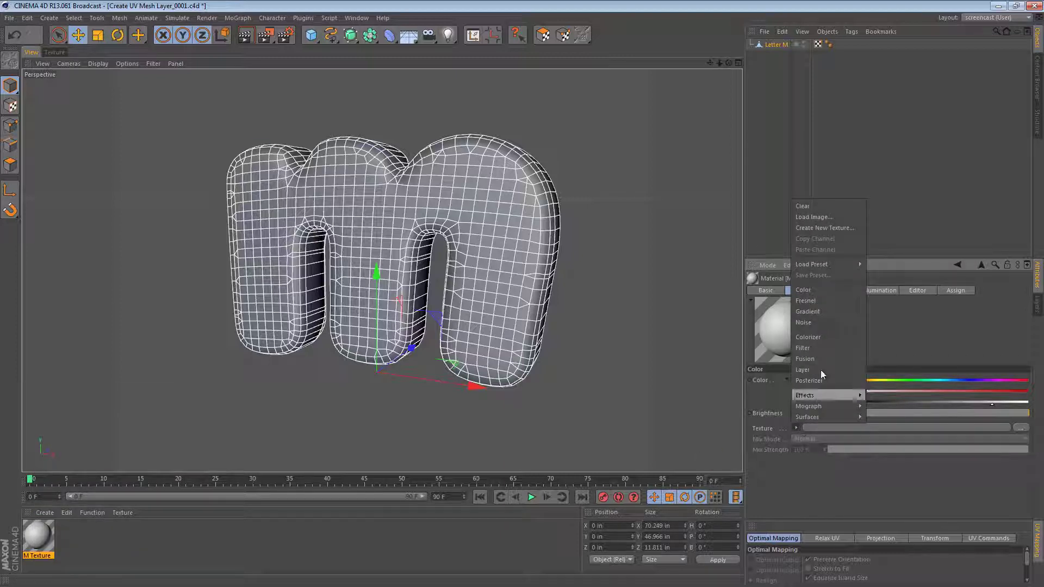
left_click(829, 228)
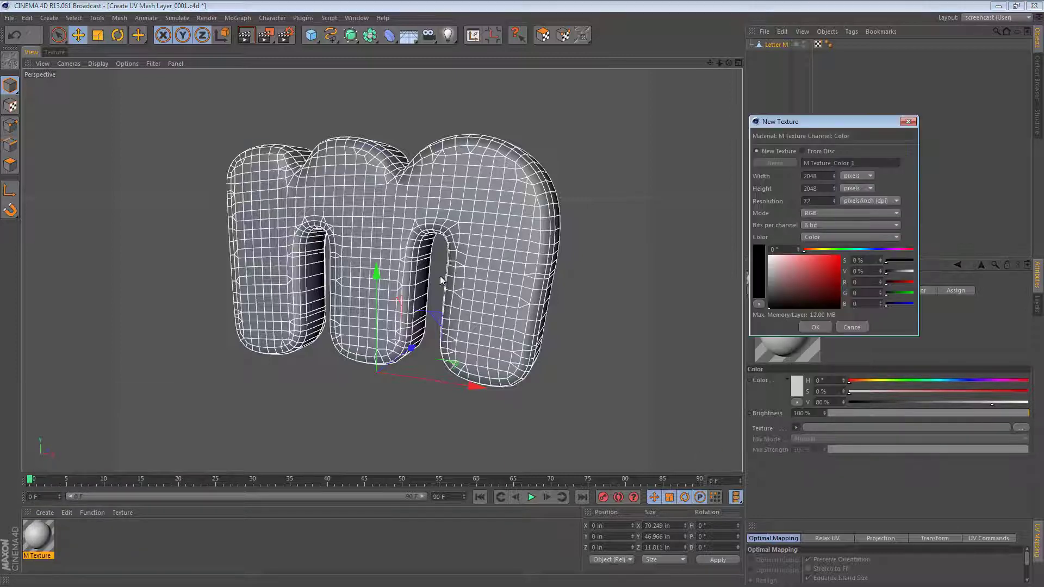
left_click_drag(814, 114, 515, 94)
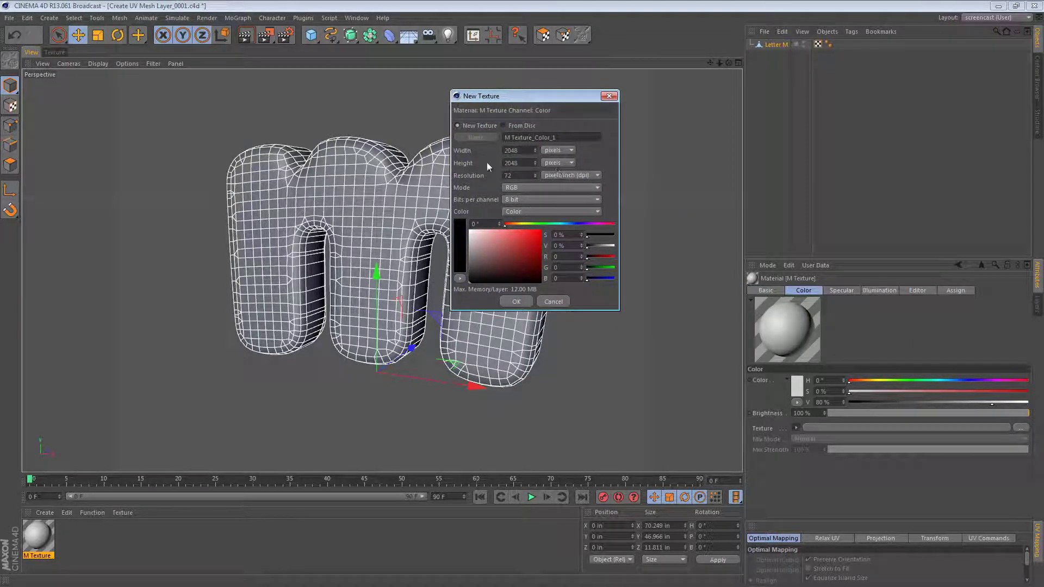
mouse_move(489, 260)
left_mouse_down()
mouse_move(474, 236)
mouse_move(484, 231)
mouse_move(447, 224)
left_mouse_up()
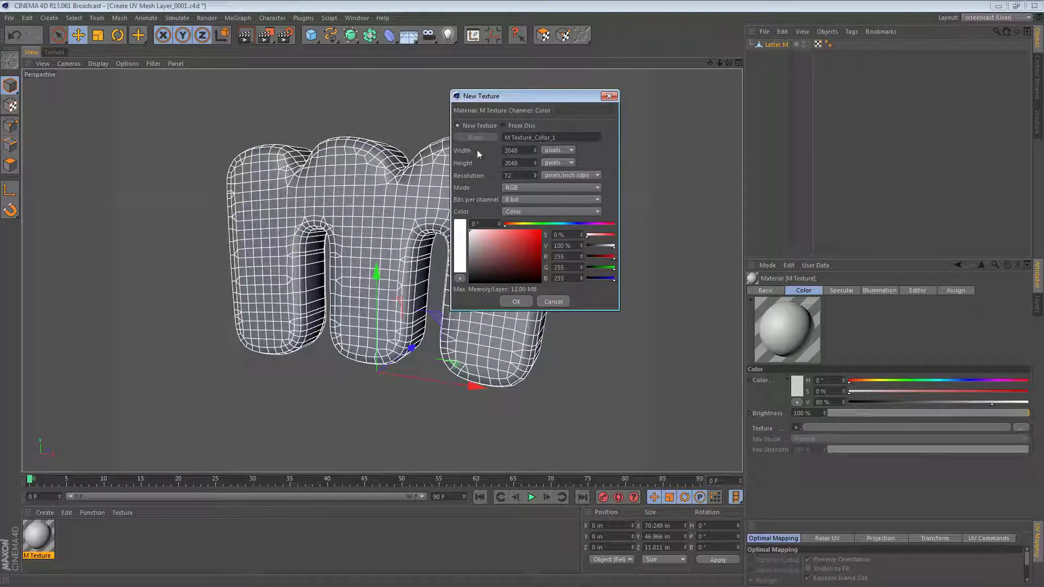
left_click(516, 301)
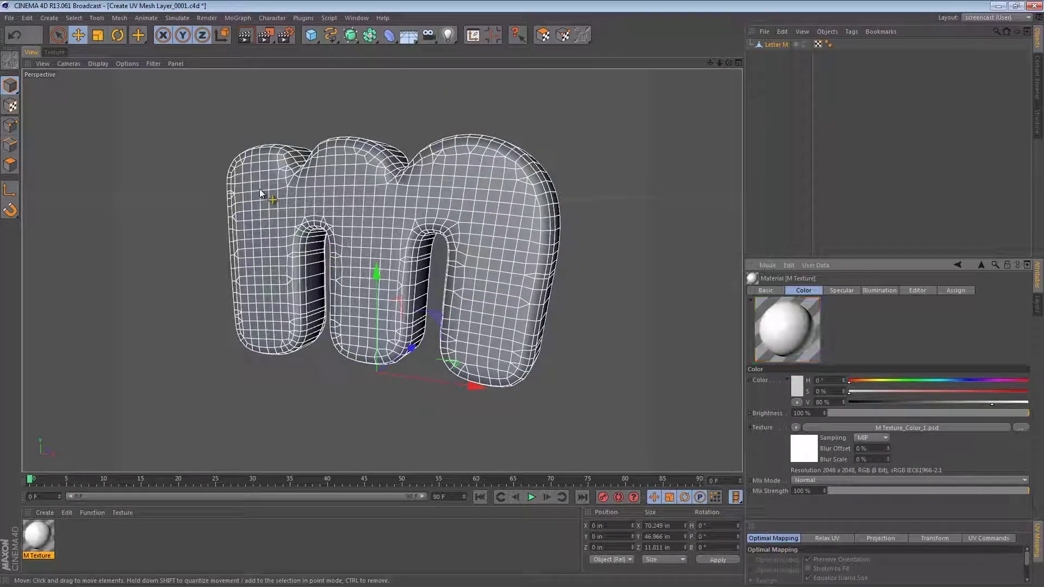
Apply M Texture to the letter M, show its UV mesh, and set brush size to 37.
left_click_drag(43, 535, 359, 239)
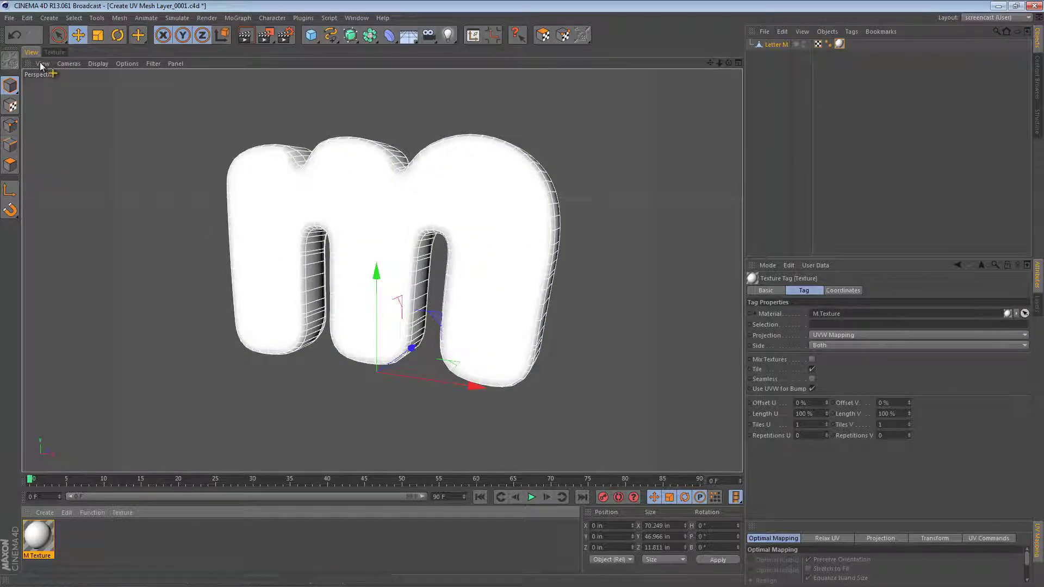
left_click(55, 52)
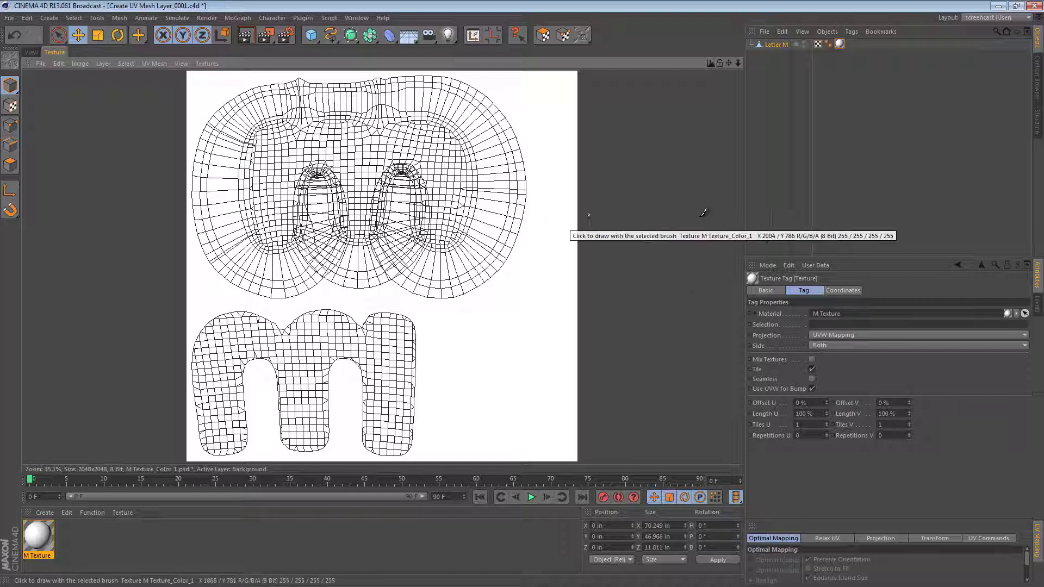
left_click(766, 266)
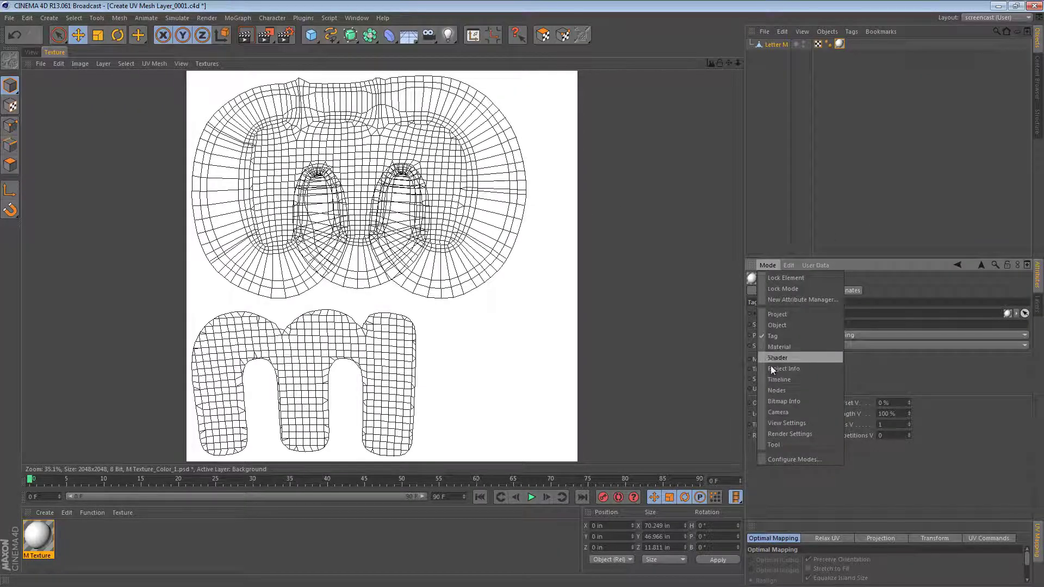
left_click(783, 444)
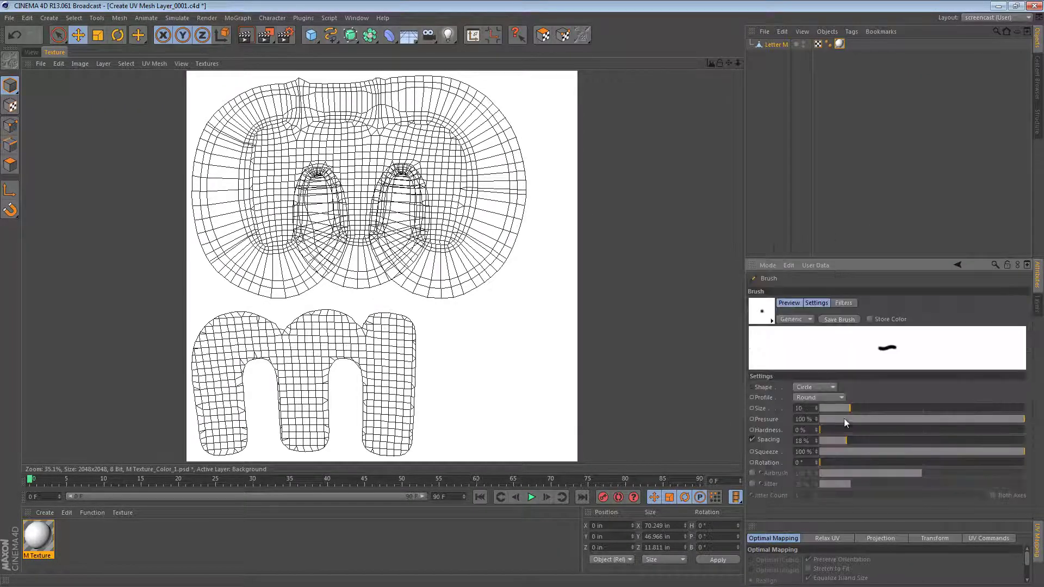
left_click_drag(849, 408, 881, 408)
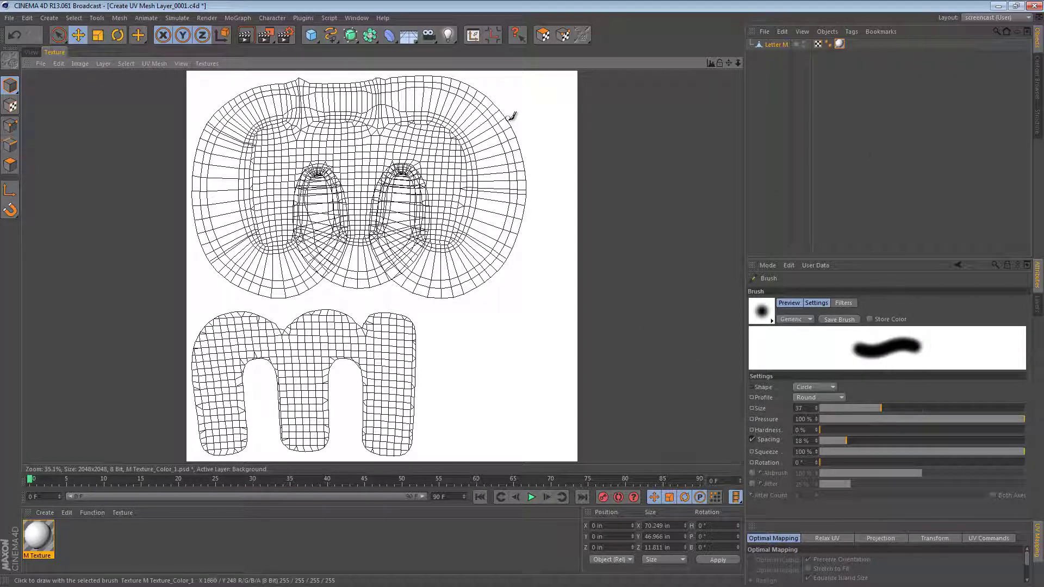
Set the BodyPaint painting colour to bright red in Color Settings.
left_click(357, 18)
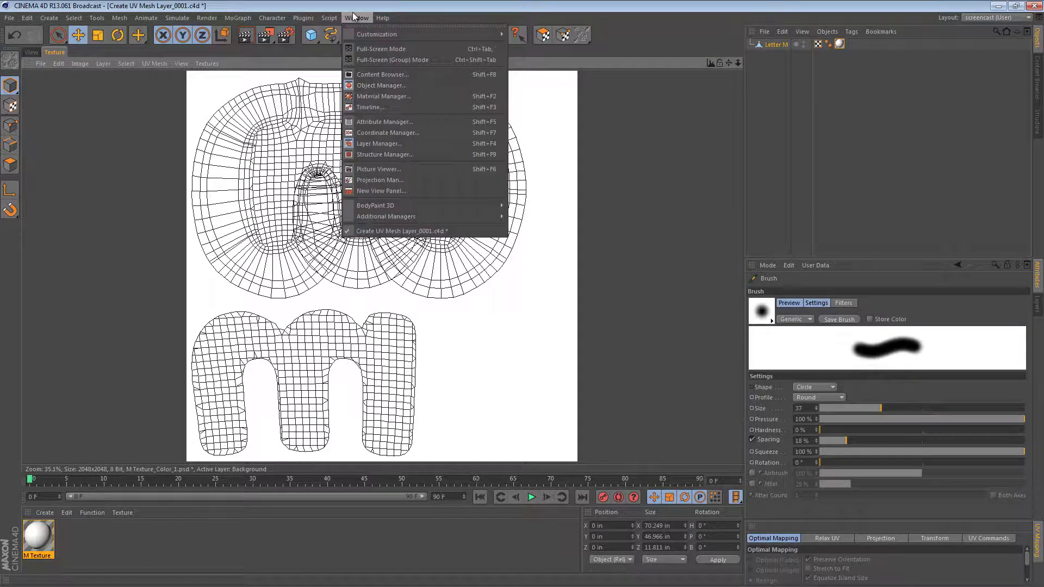
mouse_move(455, 205)
left_click(547, 211)
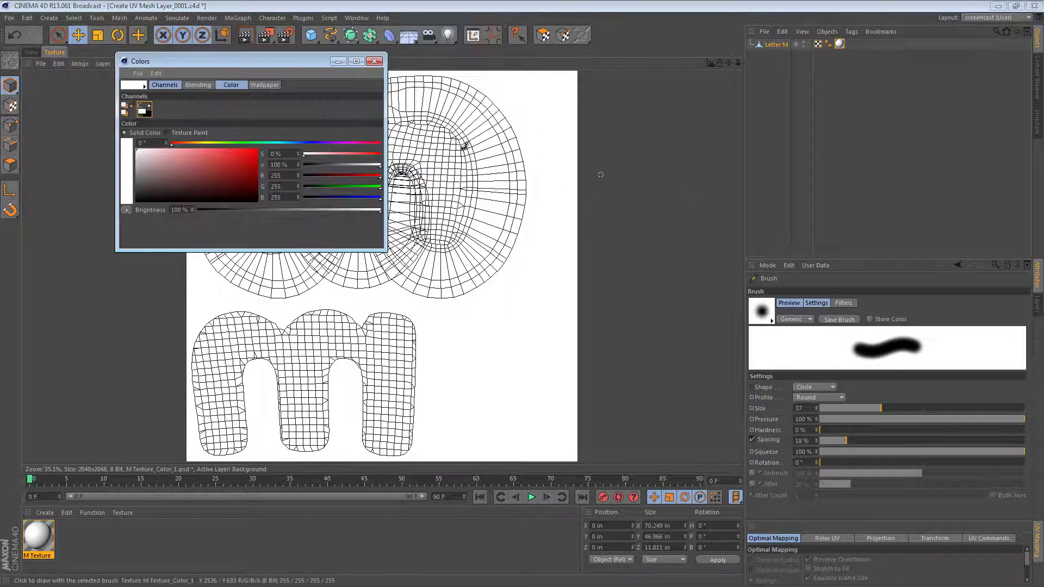
left_click_drag(312, 61, 834, 57)
left_click(761, 155)
left_click_drag(762, 155, 764, 139)
Paint a wavy red stroke across the UV texture, save, and view it in 3D.
mouse_move(214, 213)
left_mouse_down()
mouse_move(244, 135)
mouse_move(268, 177)
mouse_move(310, 129)
mouse_move(334, 158)
mouse_move(385, 122)
mouse_move(366, 173)
mouse_move(422, 132)
mouse_move(467, 187)
mouse_move(443, 259)
mouse_move(490, 228)
mouse_move(500, 167)
mouse_move(455, 105)
mouse_move(287, 102)
mouse_move(239, 114)
mouse_move(218, 197)
mouse_move(284, 263)
left_mouse_up()
left_click(895, 56)
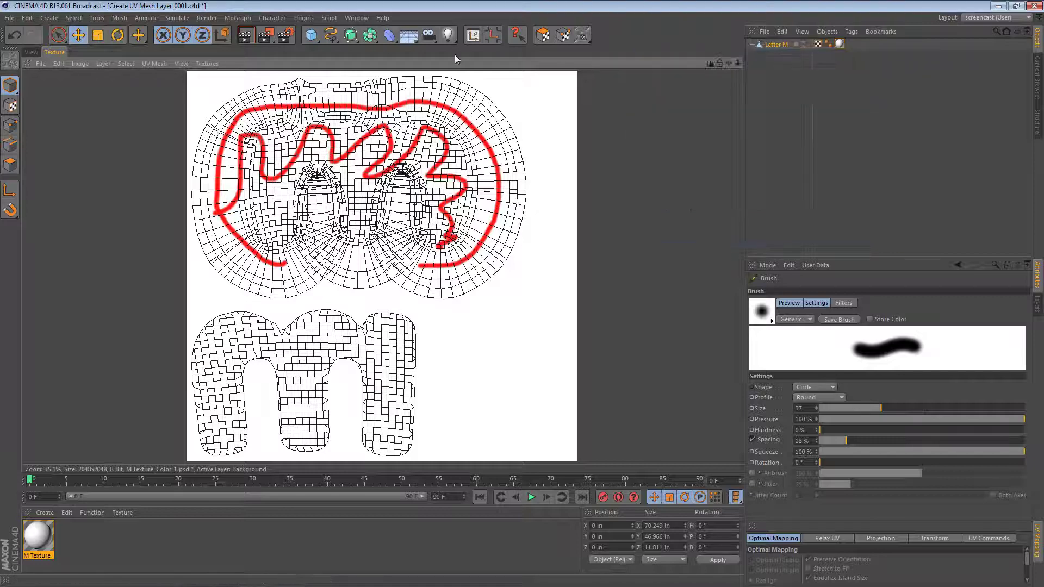
key("ctrl+s")
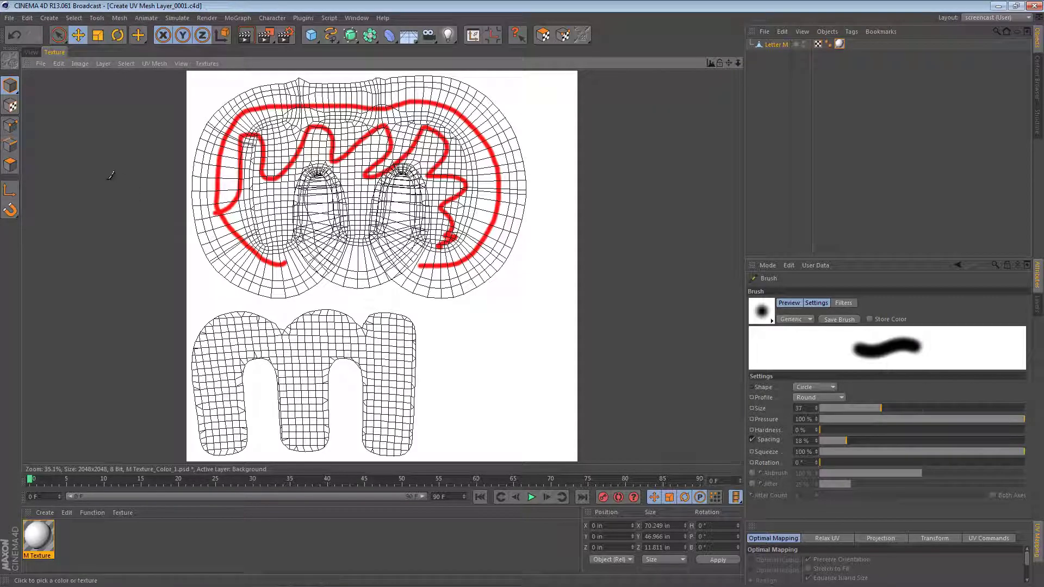
left_click(31, 52)
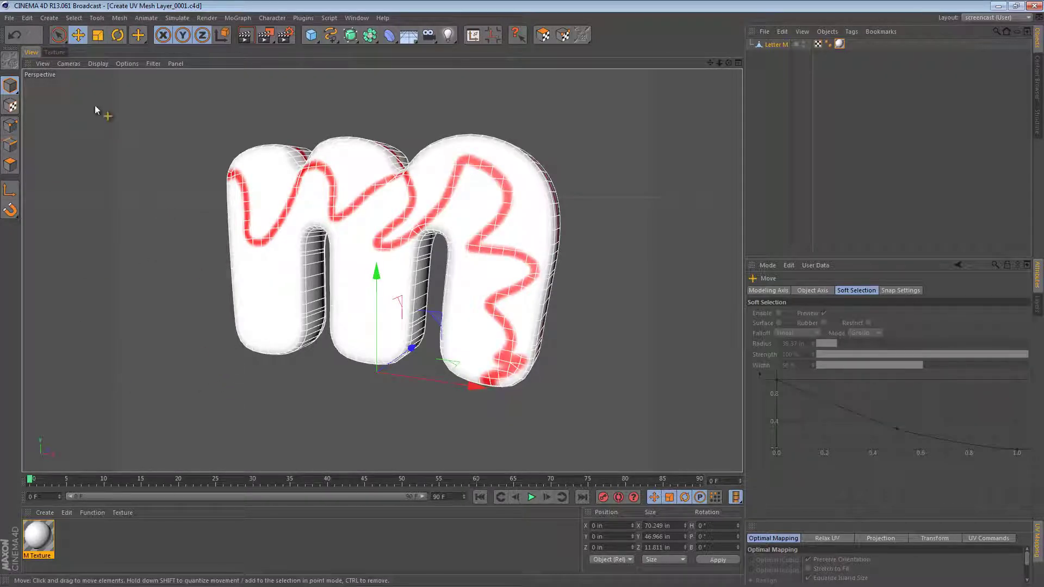
Save all projects and textures, storing the texture as Photoshop PSD M Texture_Color_1.psd.
left_click(9, 18)
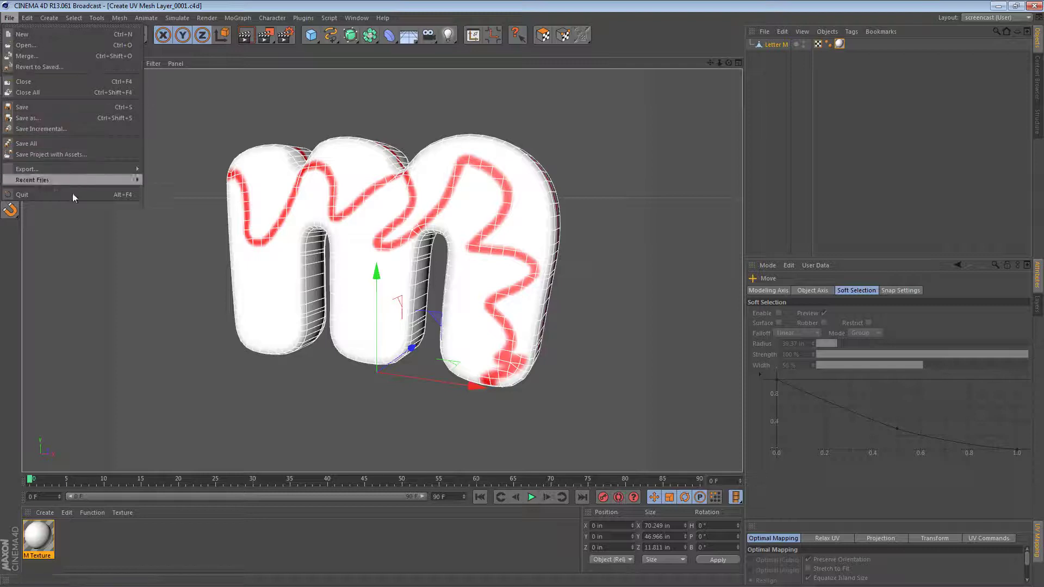
left_click(71, 144)
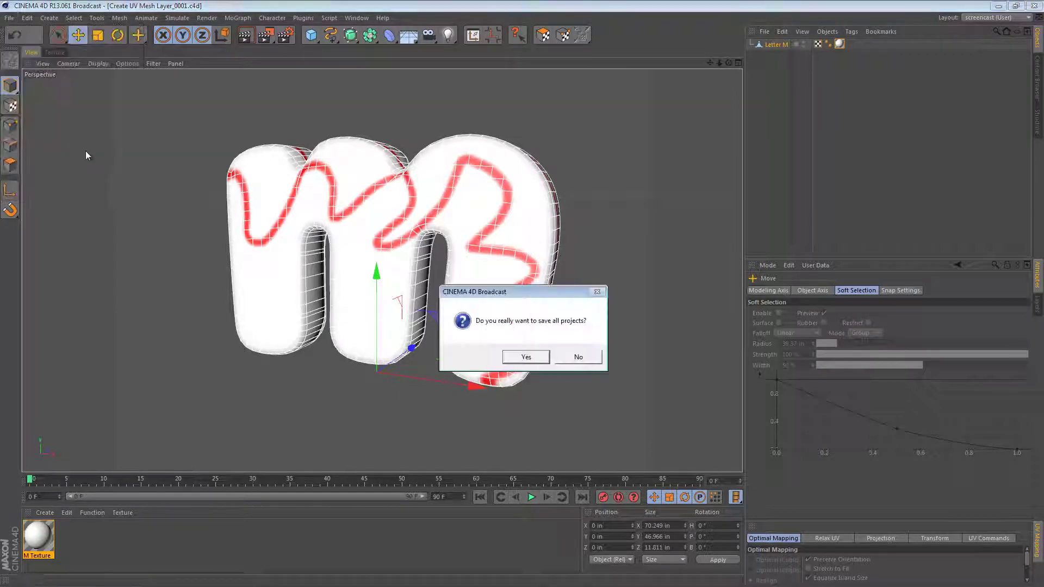
left_click(528, 357)
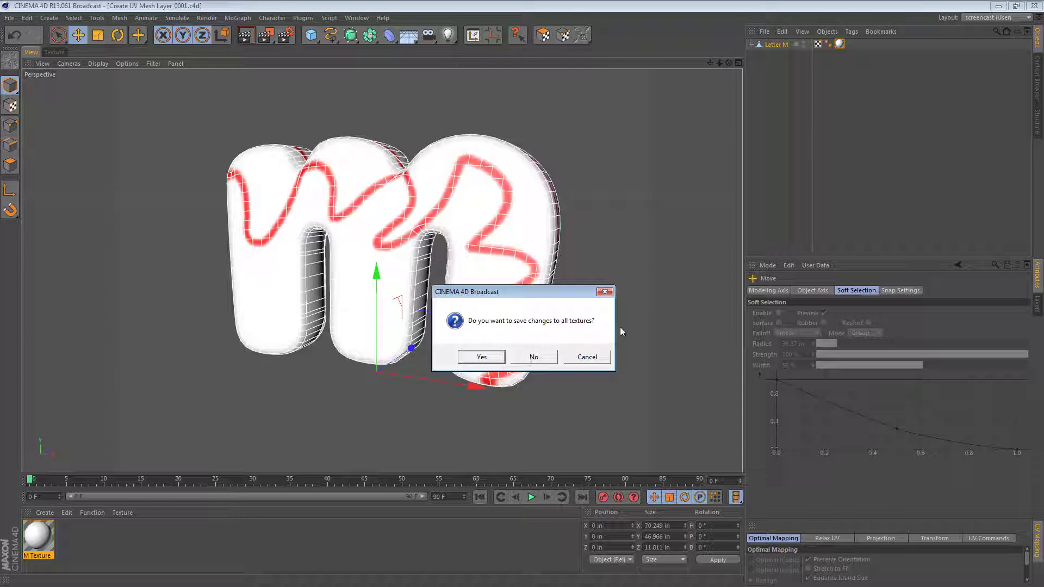
left_click(489, 358)
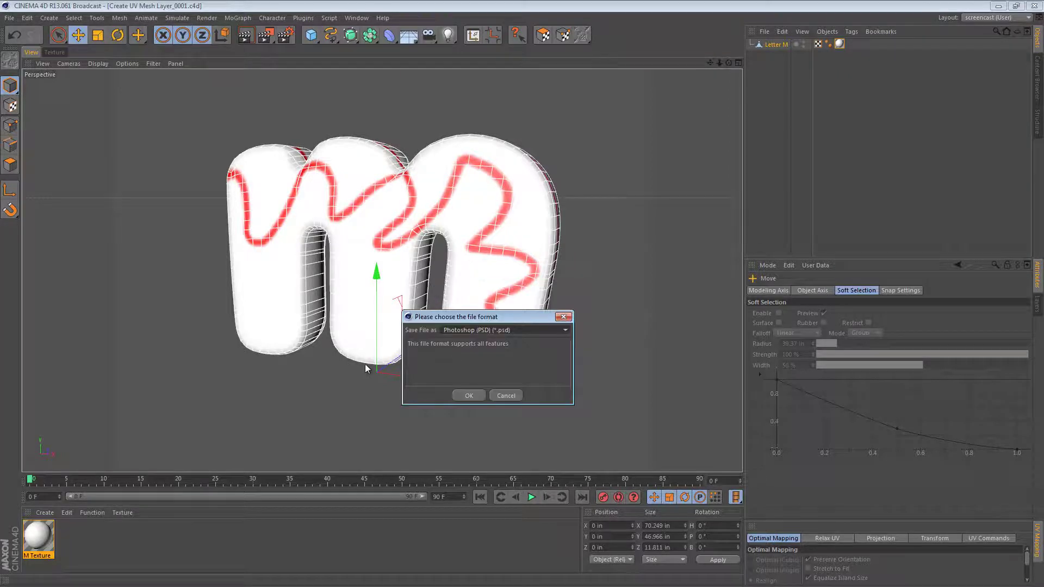
left_click_drag(480, 318, 353, 262)
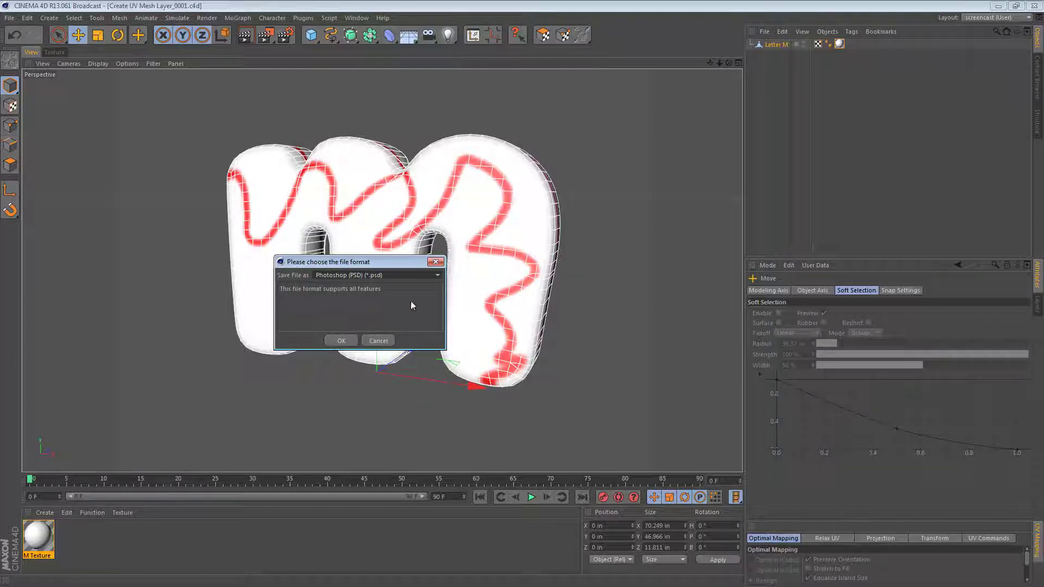
left_click(341, 341)
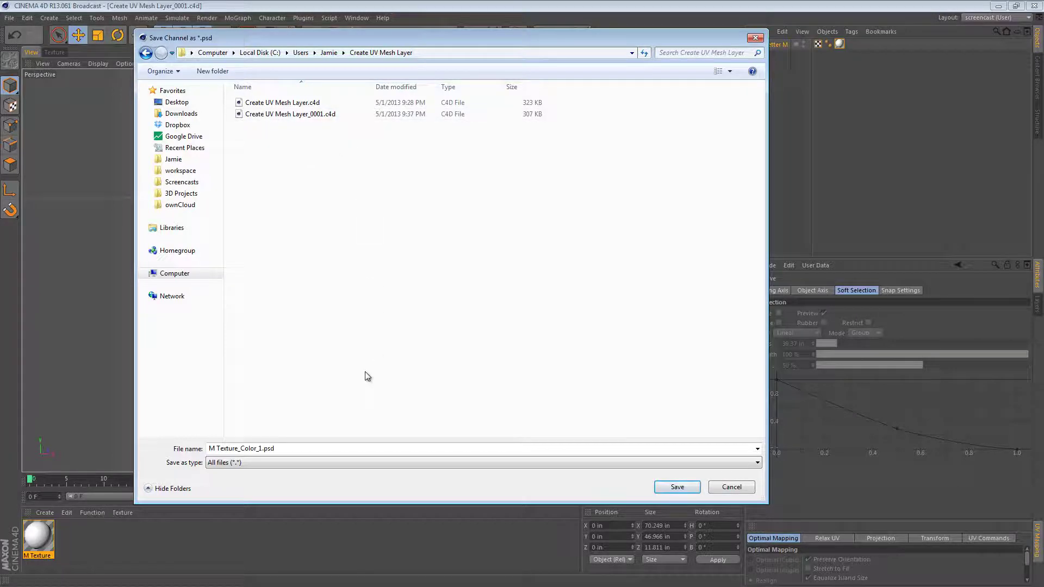
left_click(677, 486)
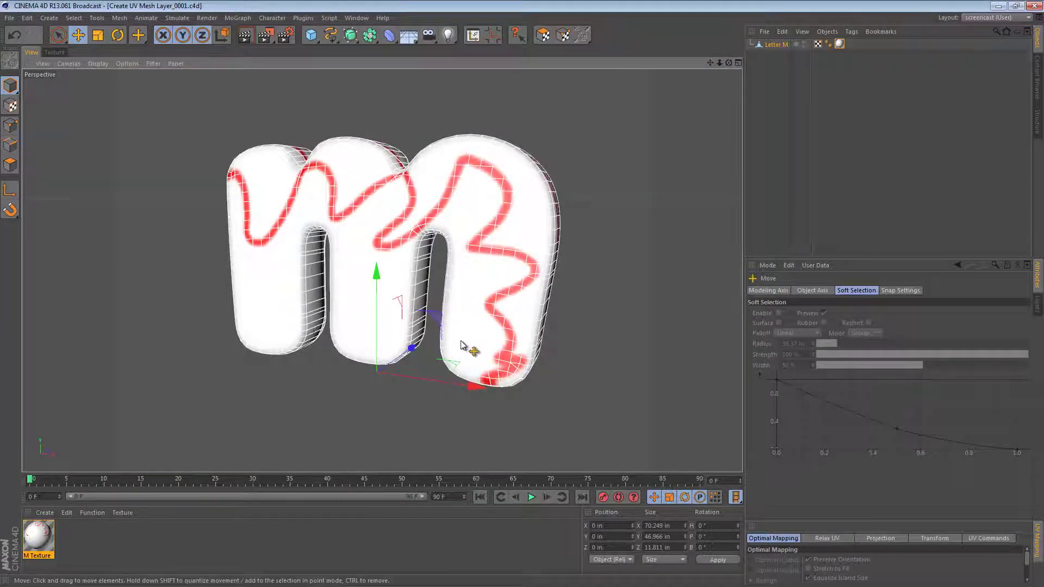
Return to the Texture view and open the Layer Manager, placed on the right.
left_click(55, 52)
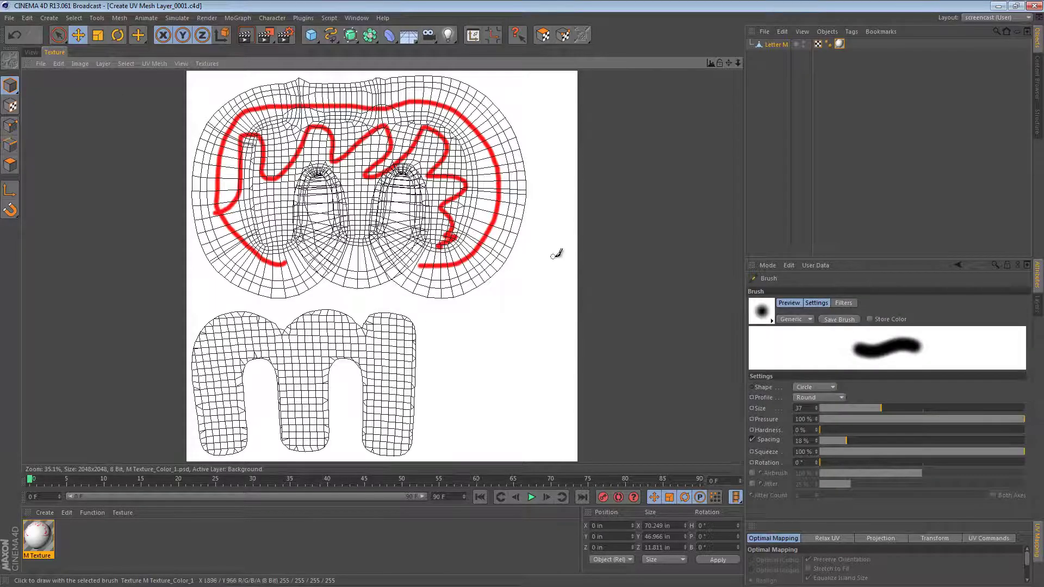
left_click(356, 18)
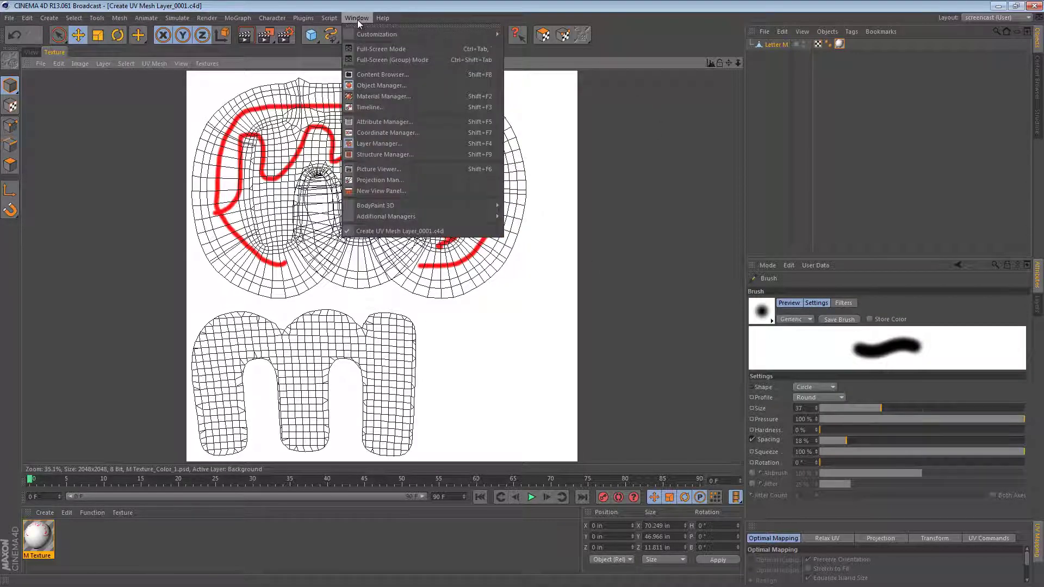
mouse_move(461, 205)
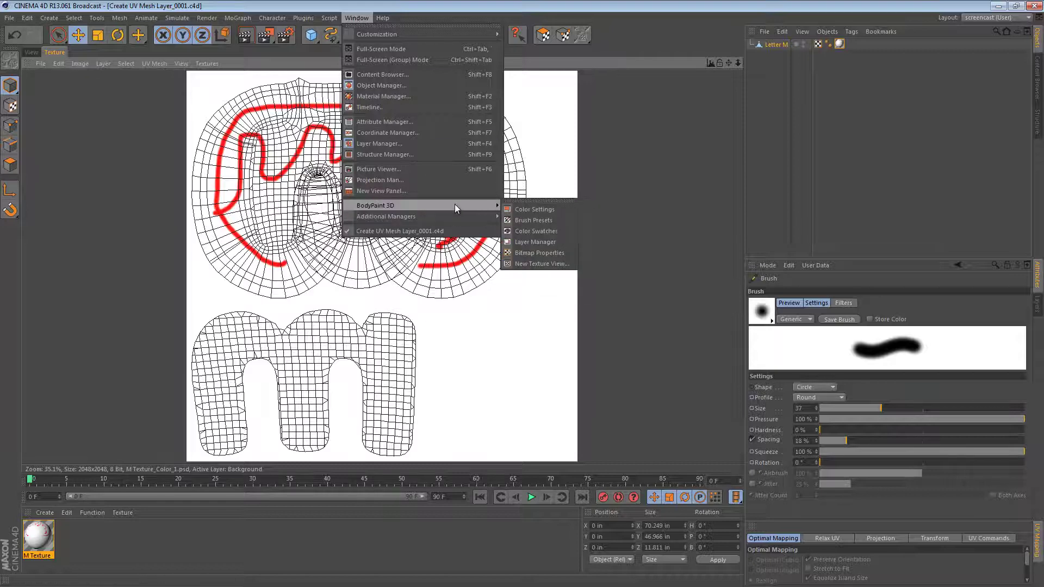
left_click(543, 240)
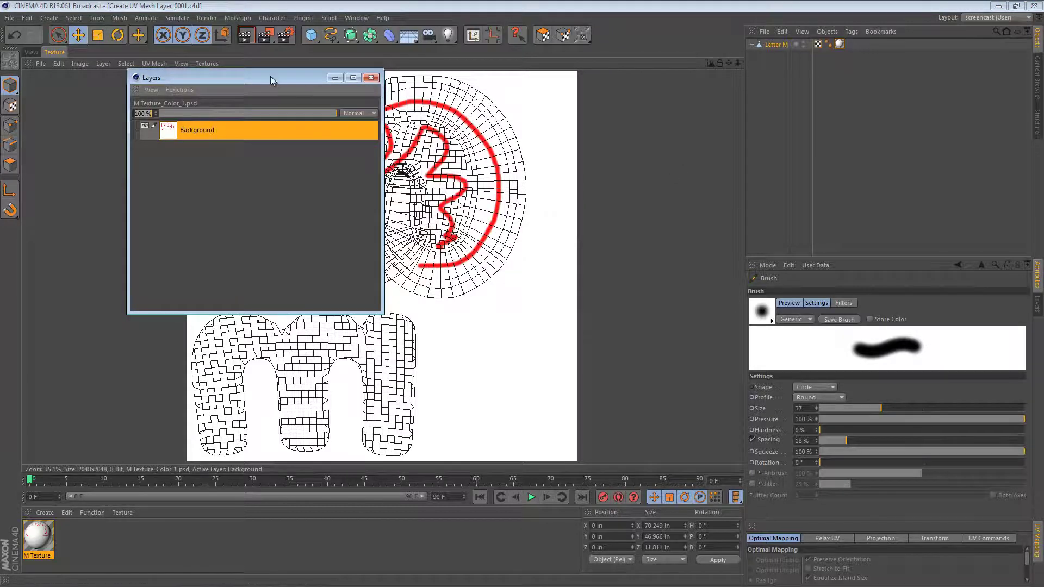
left_click_drag(275, 83, 706, 69)
Enlarge the Layers window and create a UV Mesh Layer from the model.
left_click_drag(805, 307, 919, 424)
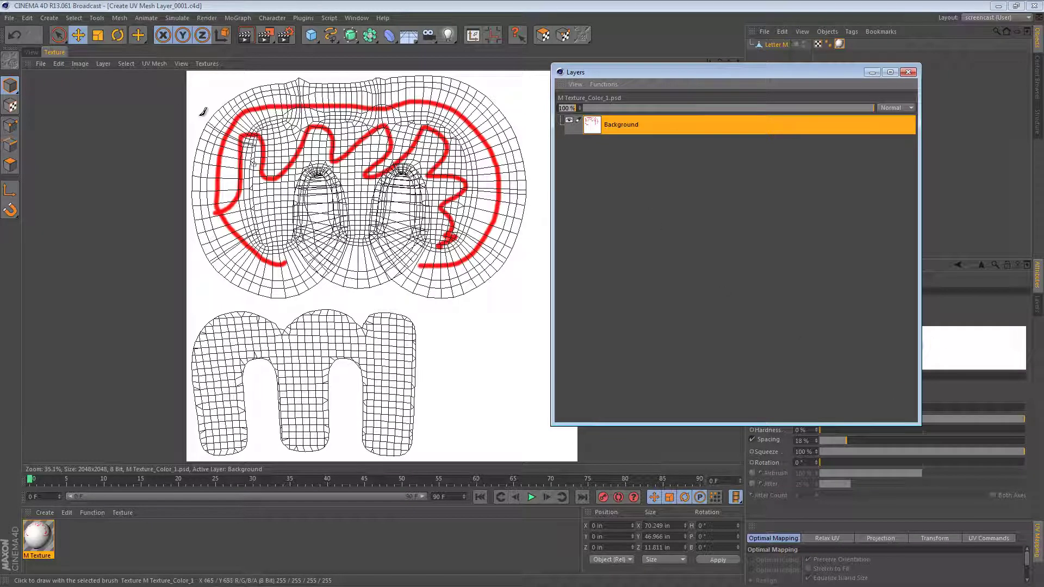
left_click(99, 65)
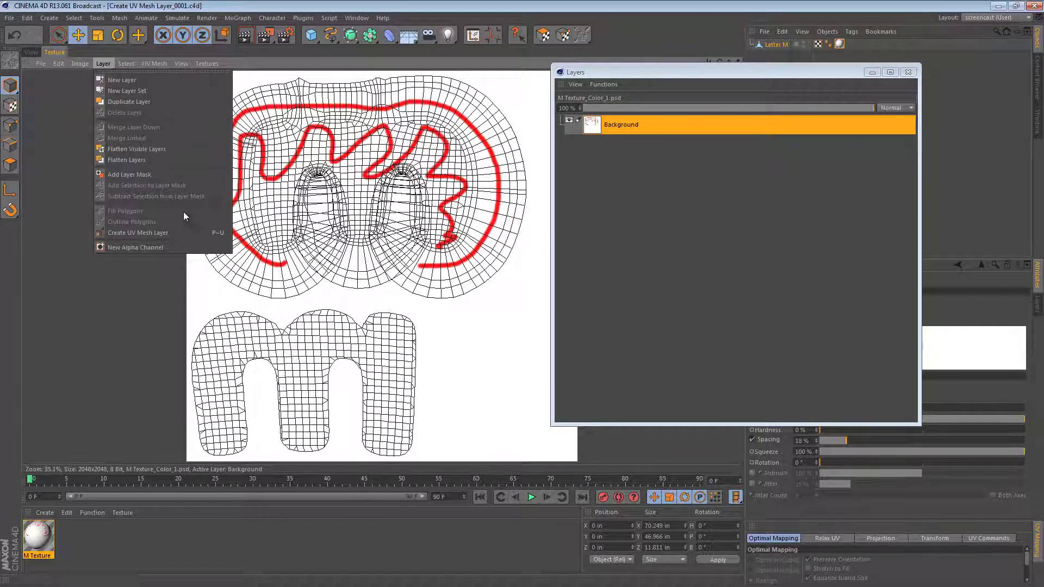
left_click(142, 232)
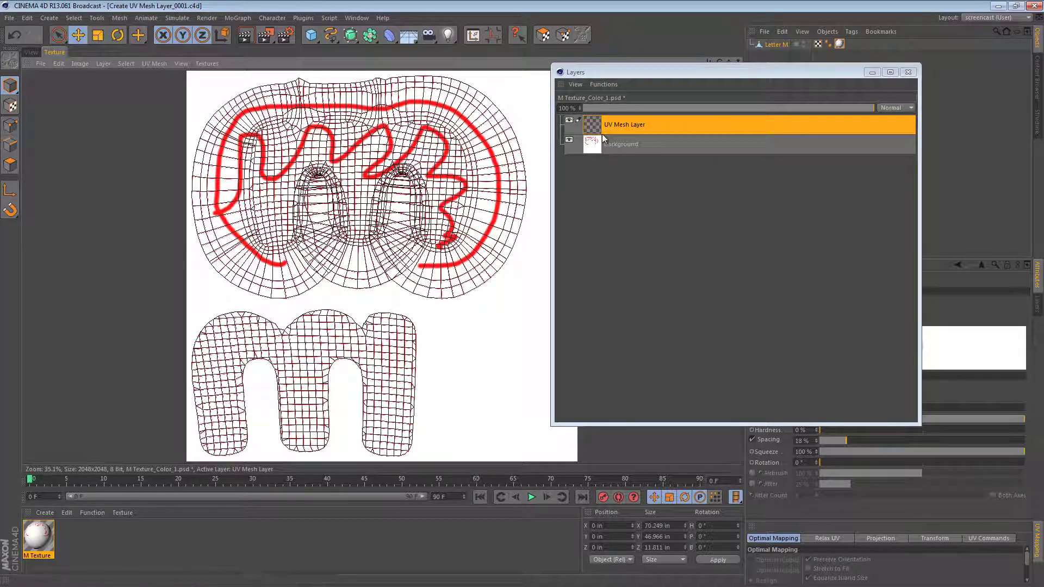
Delete the red UV Mesh Layer and set the painting colour to black.
key("Delete")
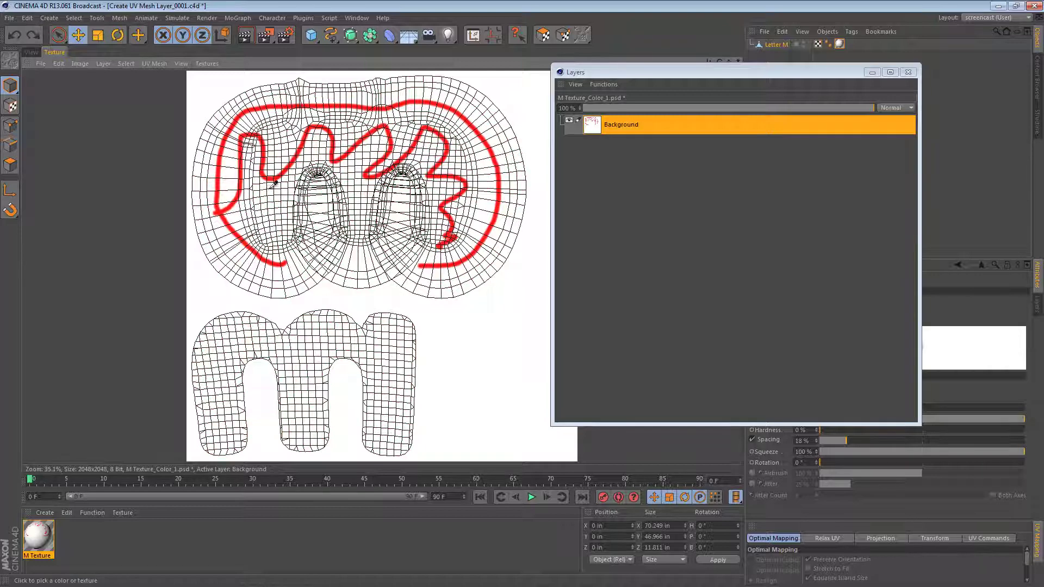
left_click_drag(639, 72, 404, 87)
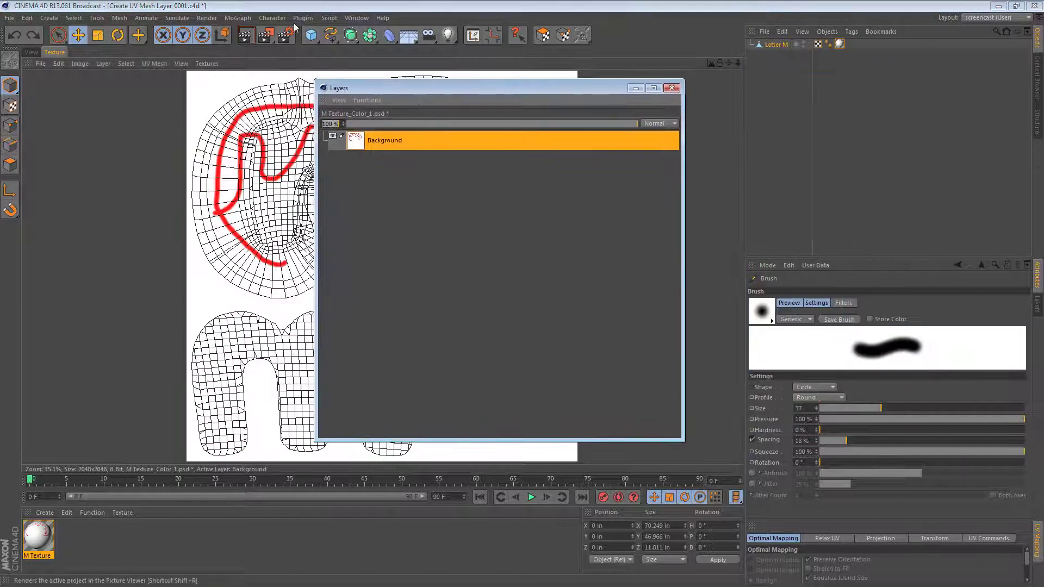
left_click(356, 17)
mouse_move(438, 204)
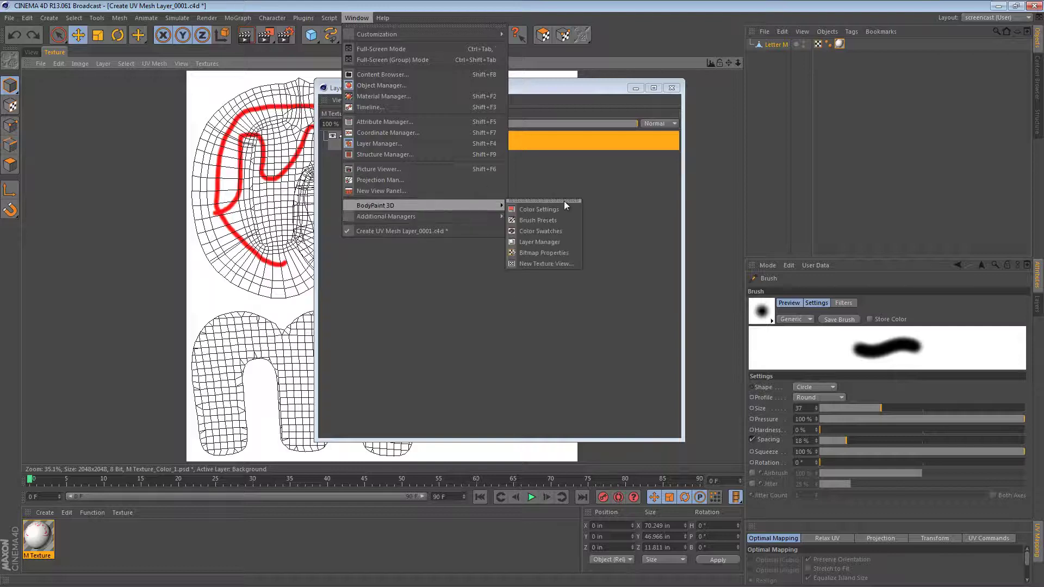
left_click(556, 208)
left_click_drag(701, 179, 661, 205)
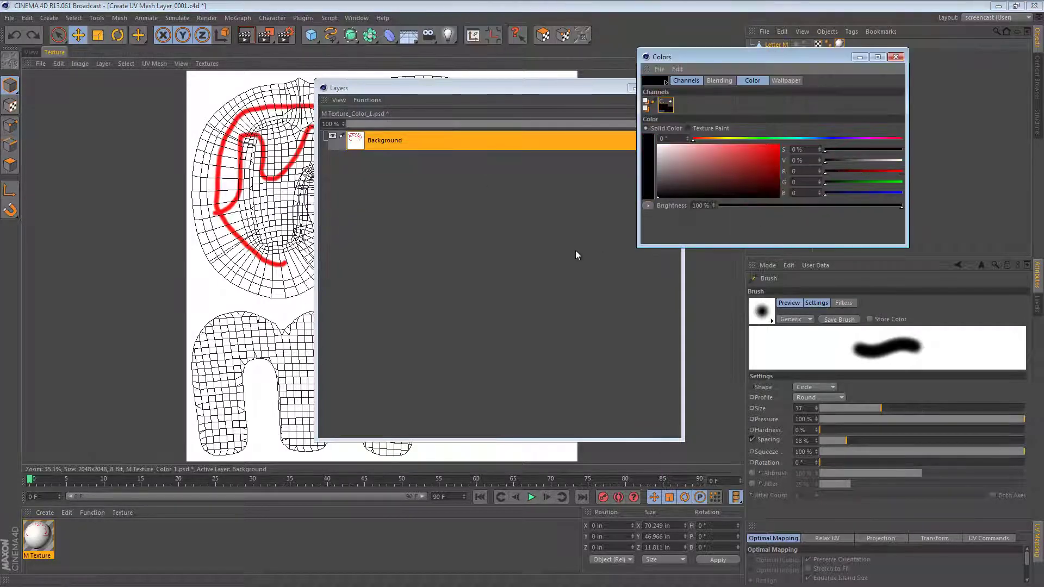
Create a black UV Mesh Layer and check it by toggling layer visibility.
left_click(102, 64)
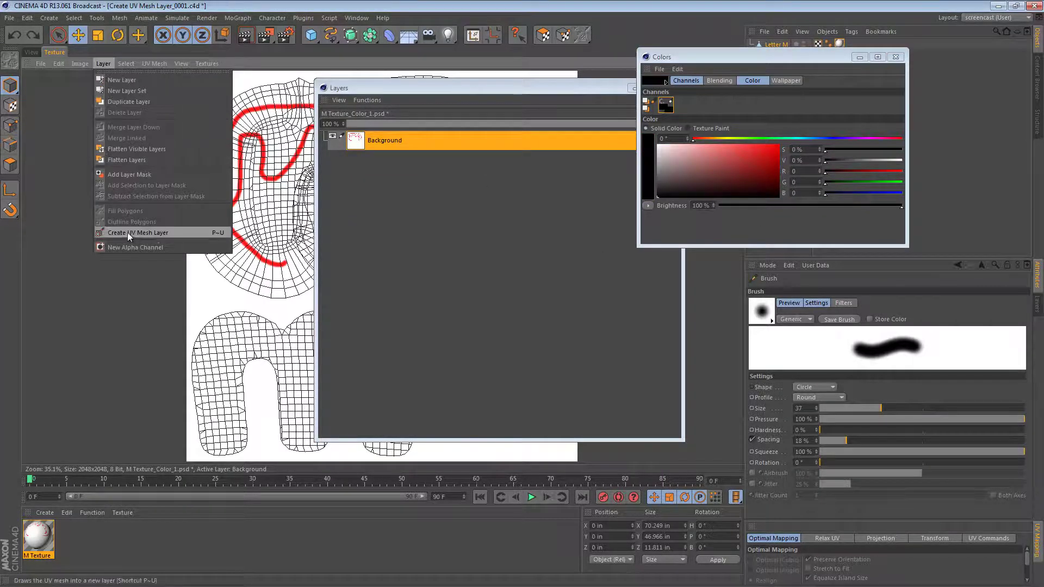
left_click(141, 230)
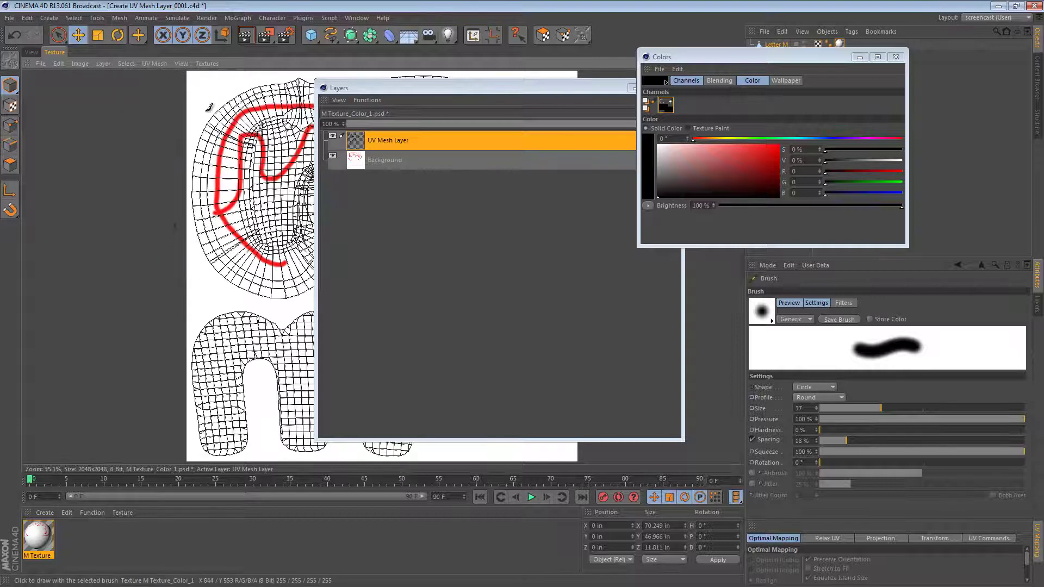
left_click(332, 157)
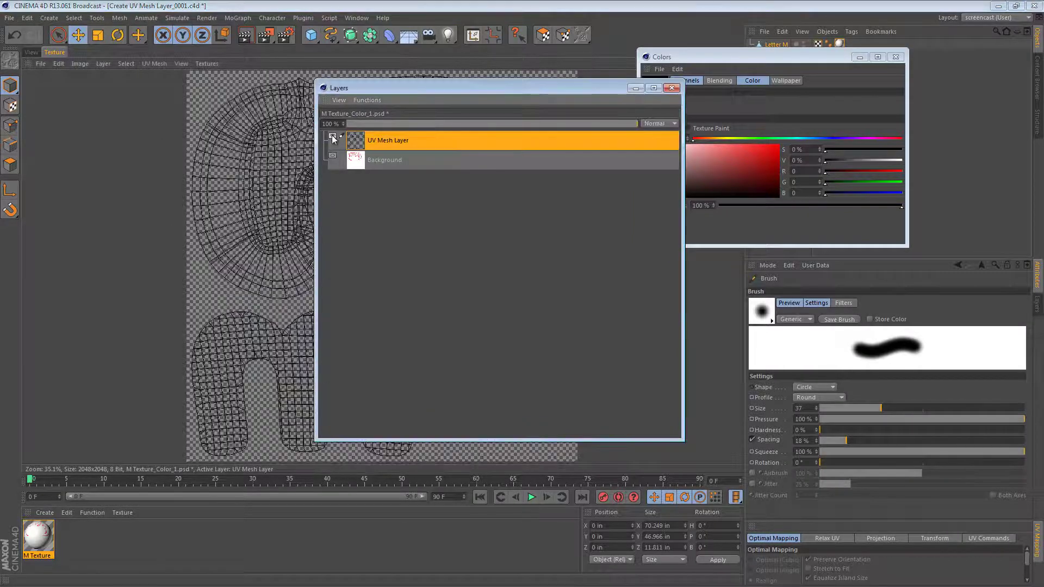
left_click(332, 137)
left_click(332, 137)
left_click(331, 158)
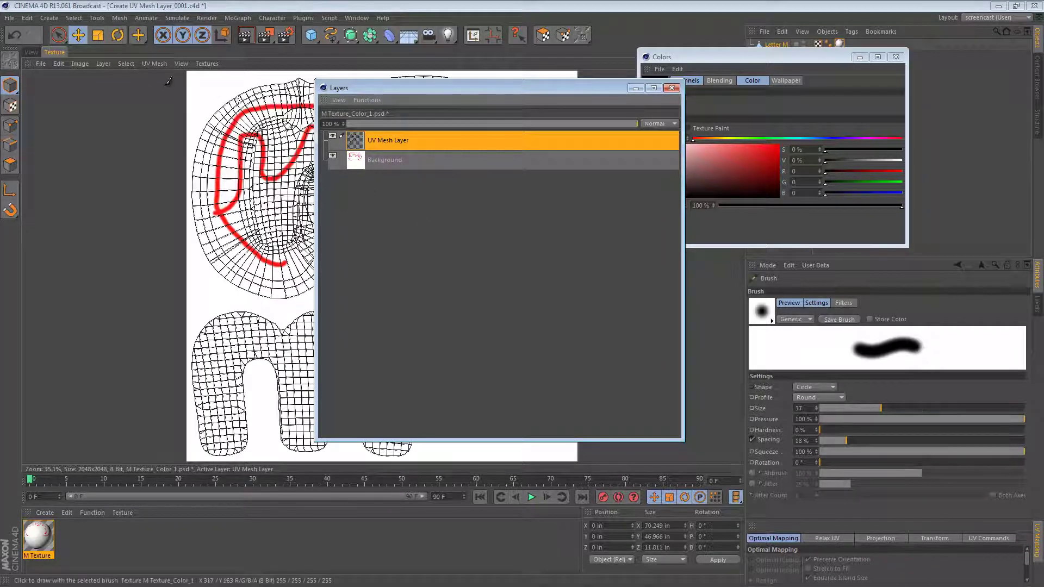
Save the texture with its new layer and switch to Photoshop.
left_click(51, 63)
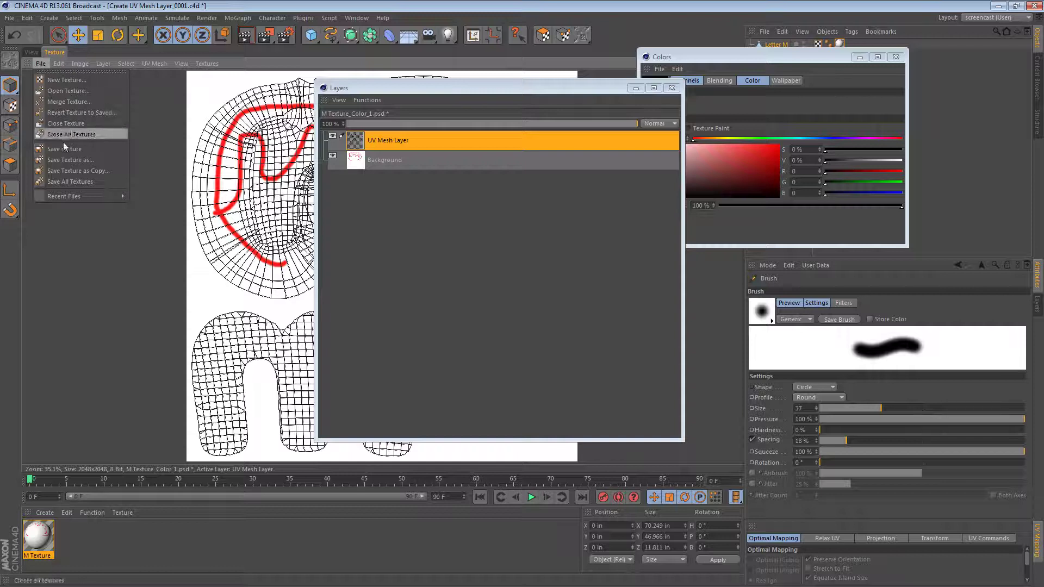
left_click(75, 149)
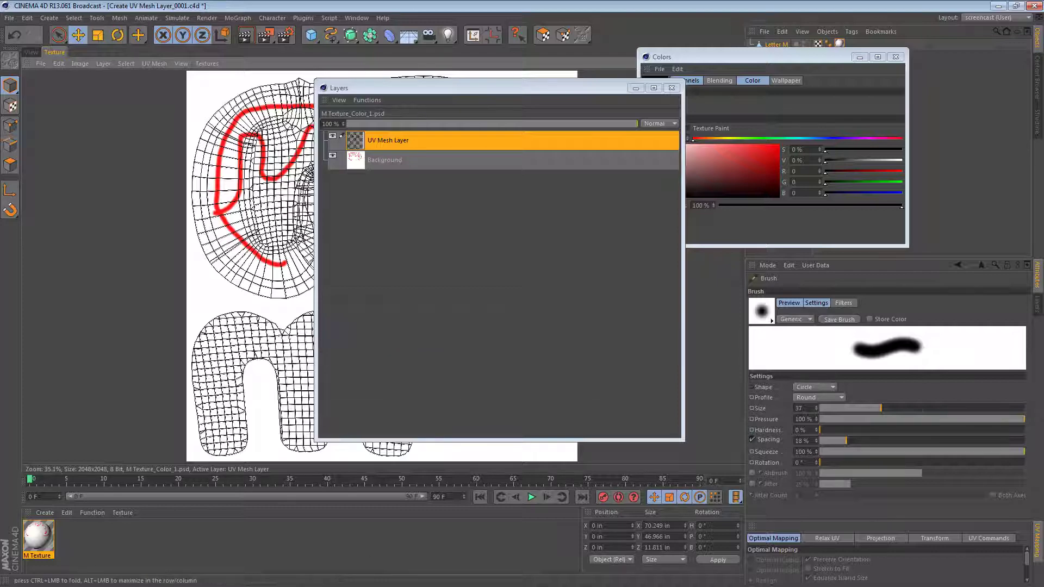
key("alt+Tab")
key("alt+Tab")
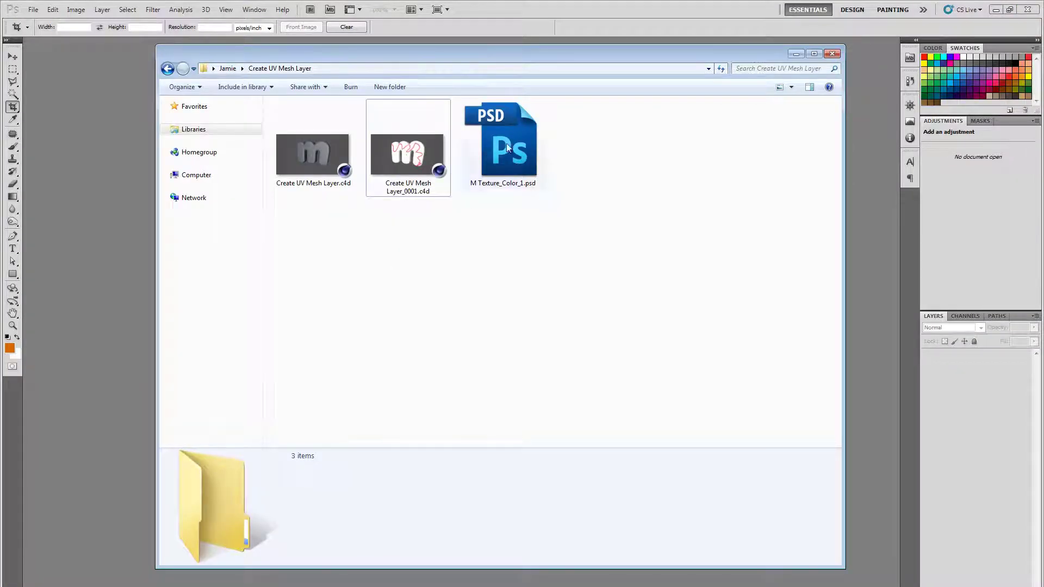
Open M Texture_Color_1.psd in Photoshop and check the UV Mesh Layer's lock and visibility.
left_click_drag(502, 153, 119, 295)
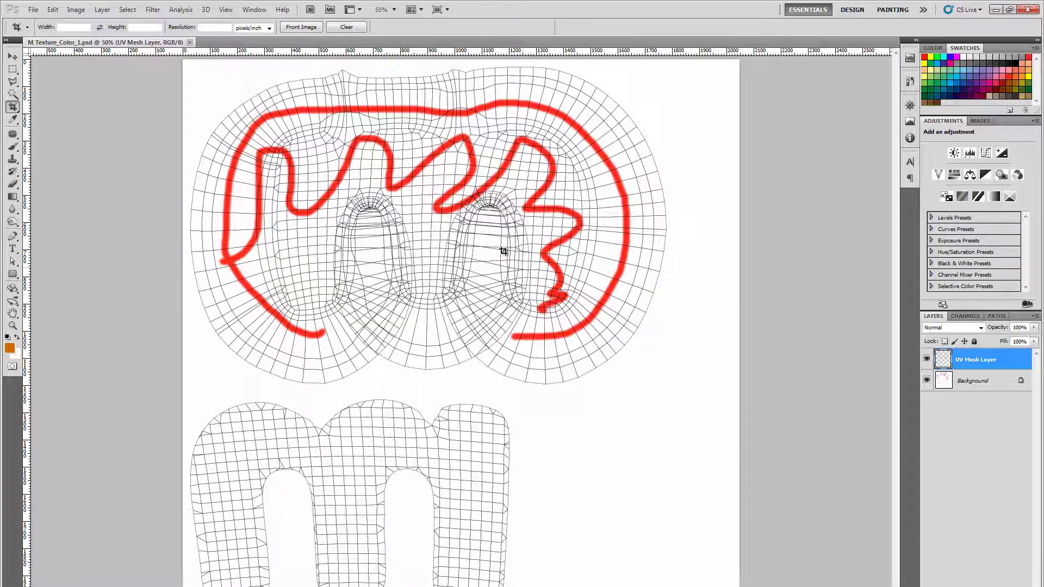
left_click(963, 342)
left_click(964, 342)
left_click(926, 359)
left_click(926, 359)
Set the UV Mesh Layer to Difference blend mode and zoom to inspect the mesh.
left_click(979, 328)
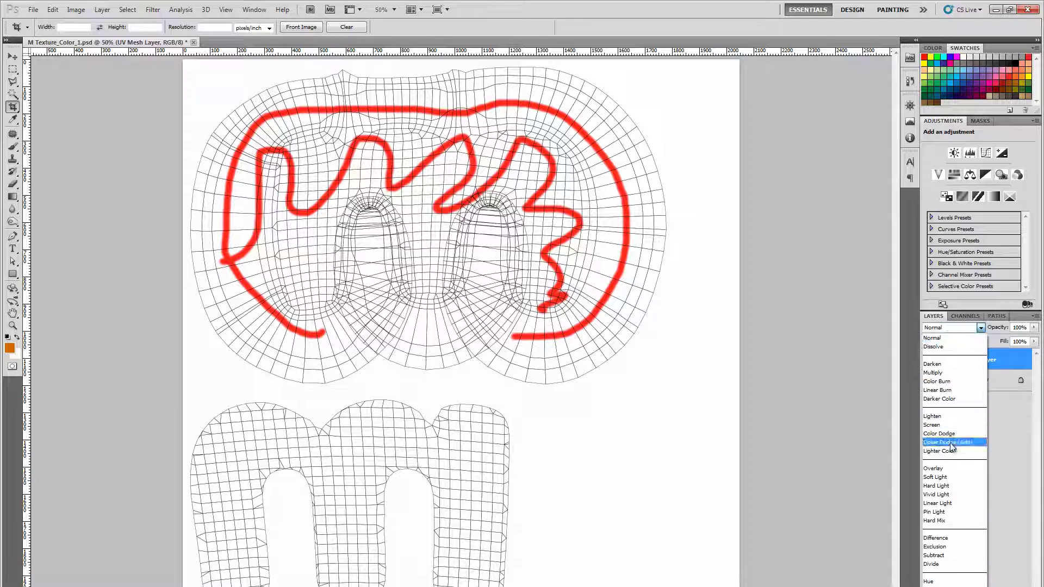
left_click(955, 537)
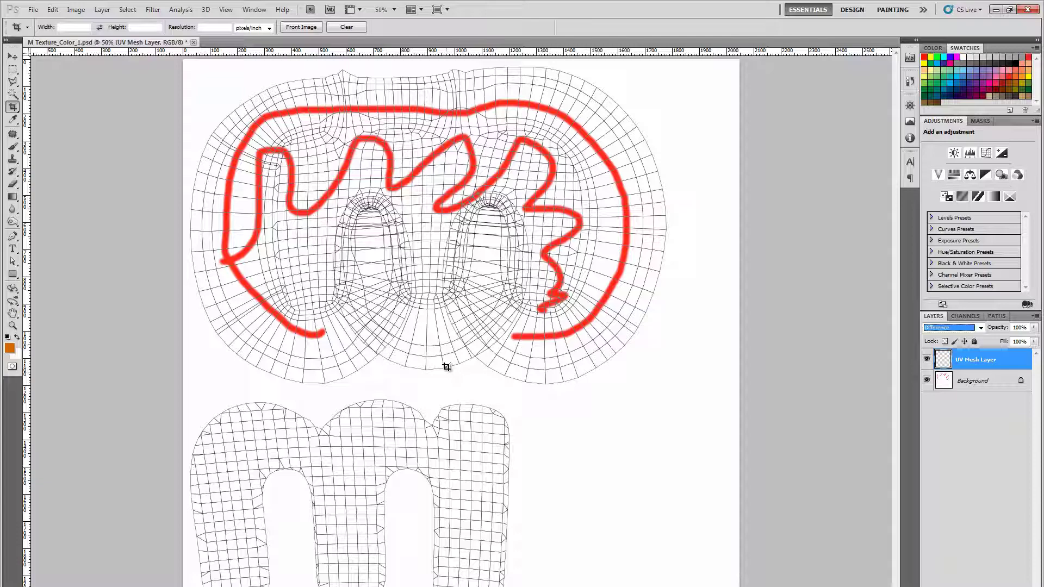
left_click(468, 186, "ctrl")
left_click_drag(521, 188, 559, 179, "ctrl")
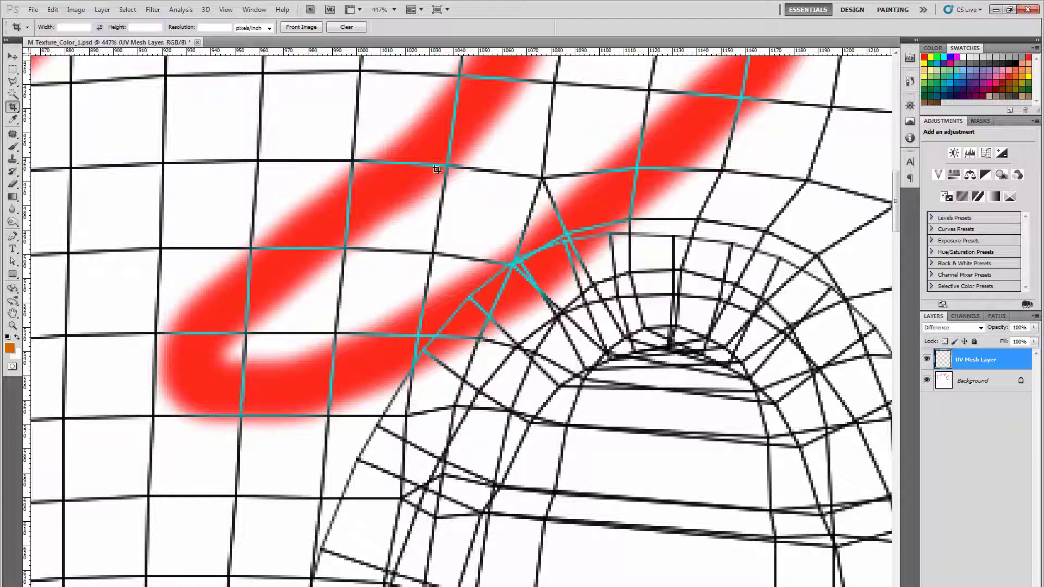
left_click_drag(607, 271, 375, 219, "ctrl")
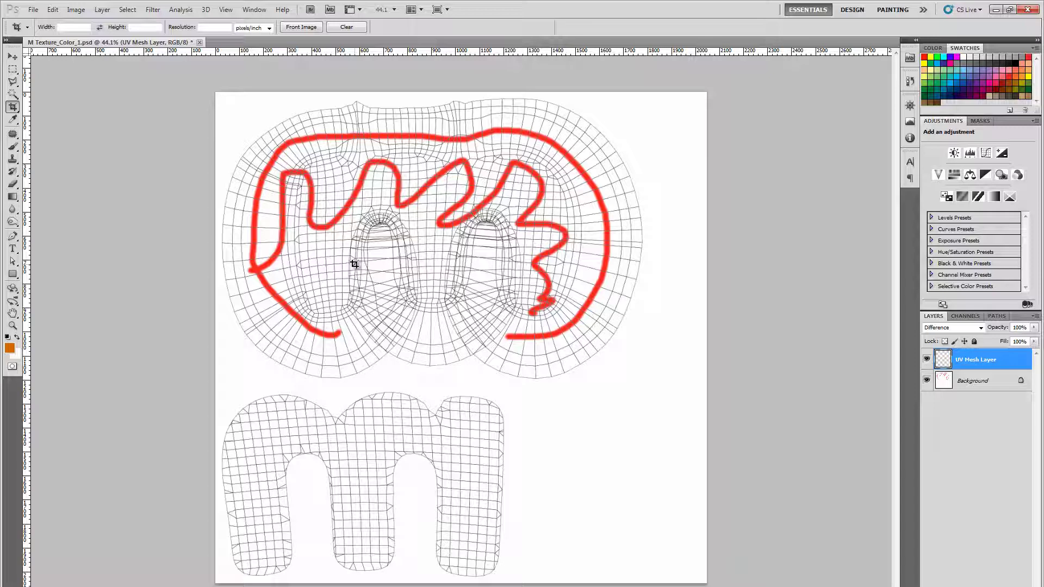
Erase the red sketch strokes from the Background layer.
left_click(957, 384)
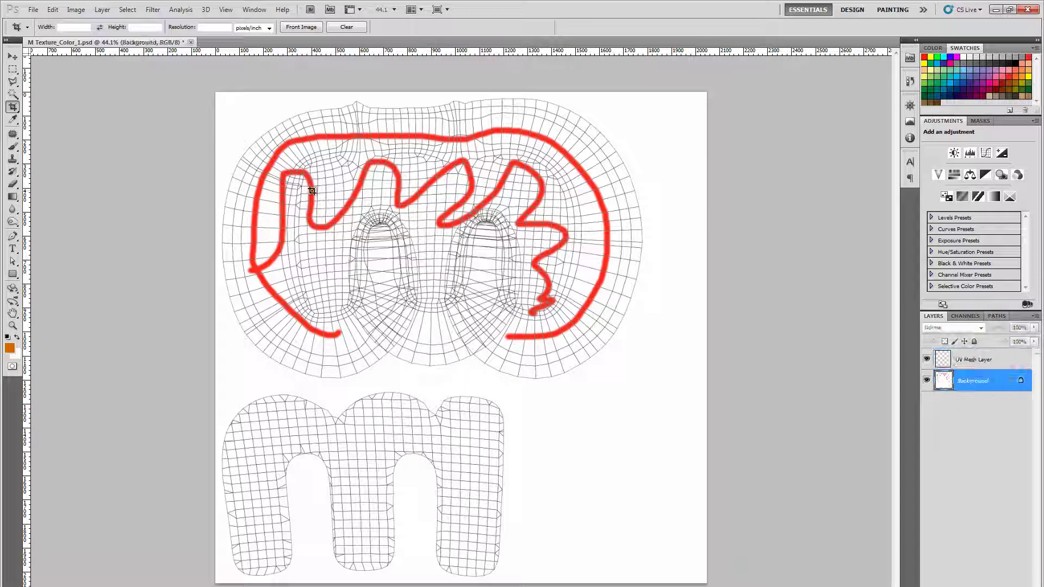
key("ctrl+z")
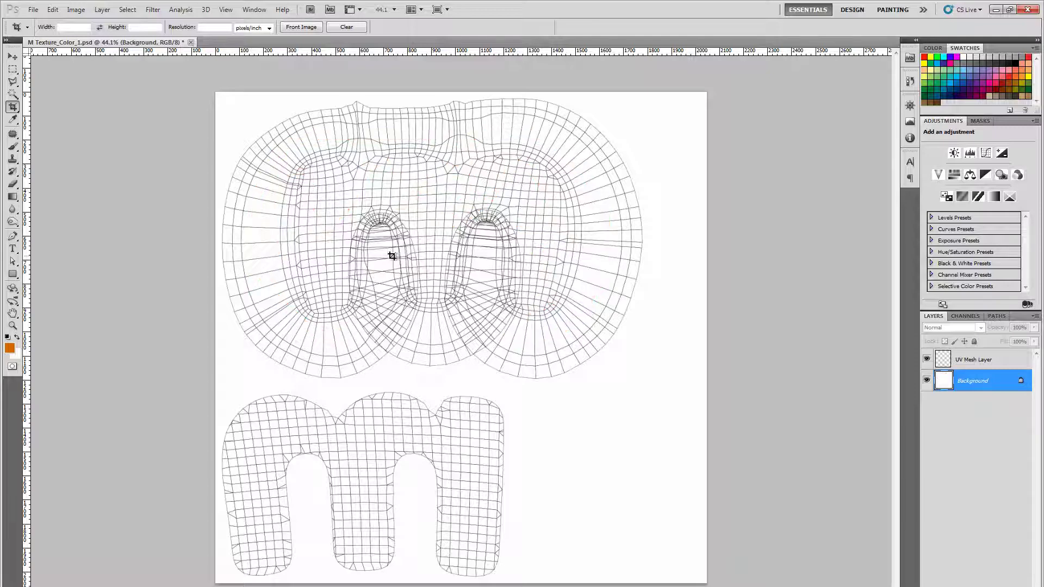
key("b")
left_click(315, 235)
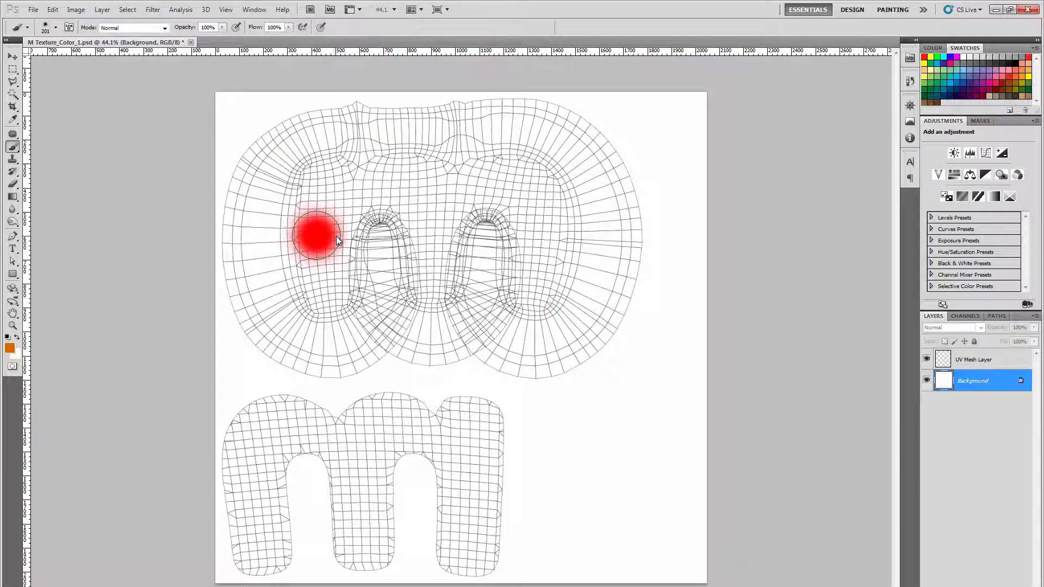
key("ctrl+z")
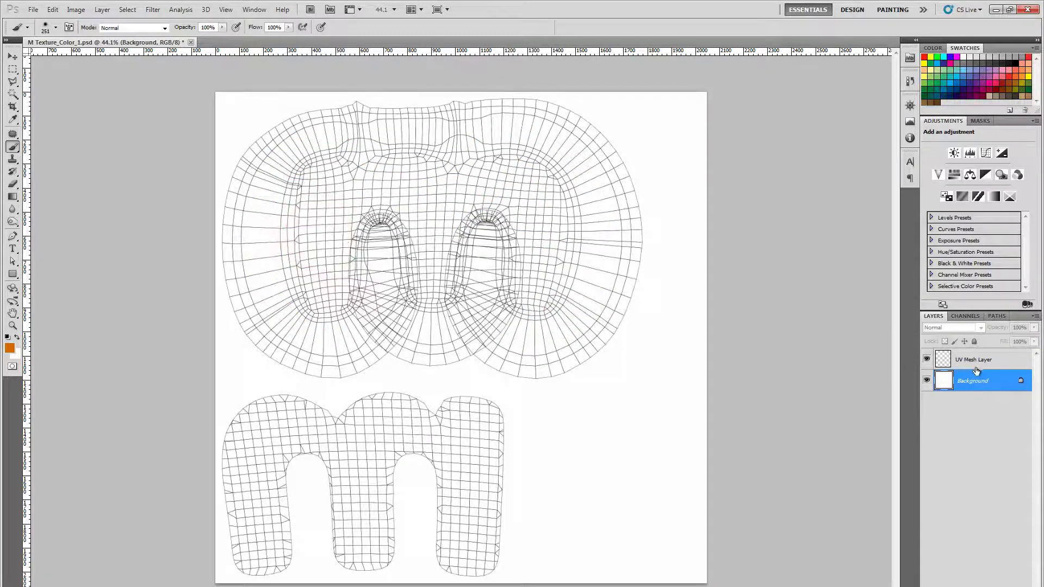
left_click(974, 375, "ctrl")
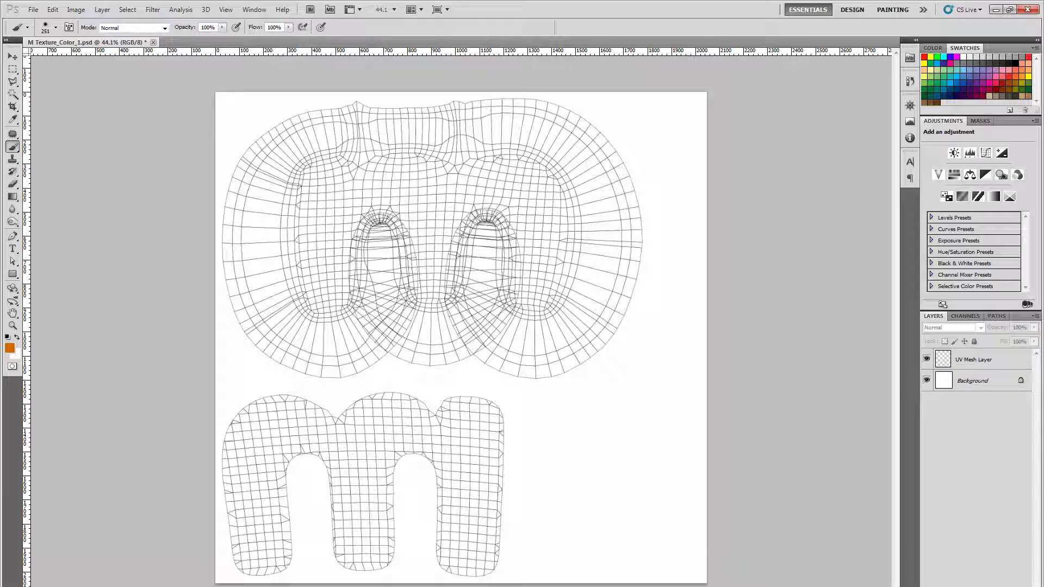
Add Layer 1 beneath the UV Mesh Layer and paint a soft orange M.
key("ctrl+shift+alt+n")
left_click_drag(979, 359, 984, 390)
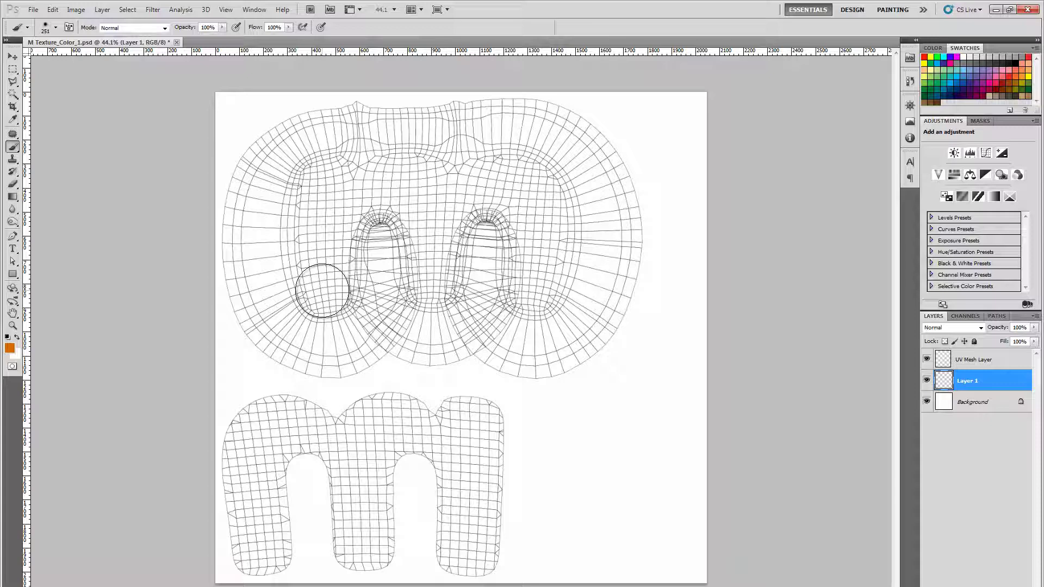
mouse_move(322, 291)
left_mouse_down()
mouse_move(316, 204)
mouse_move(335, 176)
mouse_move(345, 208)
mouse_move(393, 175)
mouse_move(428, 202)
mouse_move(436, 286)
mouse_move(443, 234)
mouse_move(470, 204)
mouse_move(511, 188)
mouse_move(542, 217)
mouse_move(543, 289)
mouse_move(544, 208)
mouse_move(511, 181)
mouse_move(469, 193)
mouse_move(449, 246)
left_mouse_up()
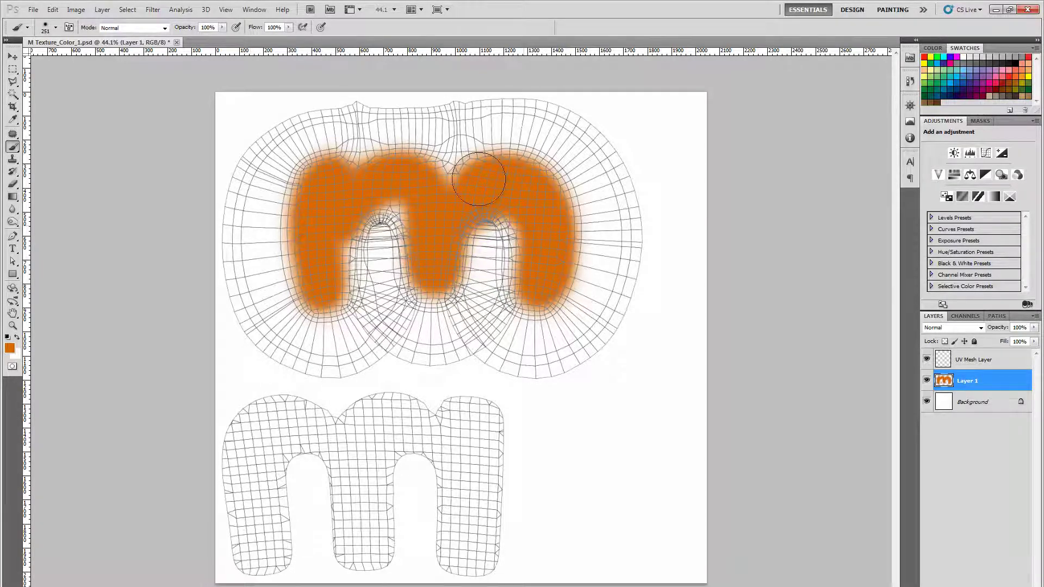
Fill the Background layer with a diagonal white-to-orange gradient, replacing the first vertical attempt.
left_click(972, 402)
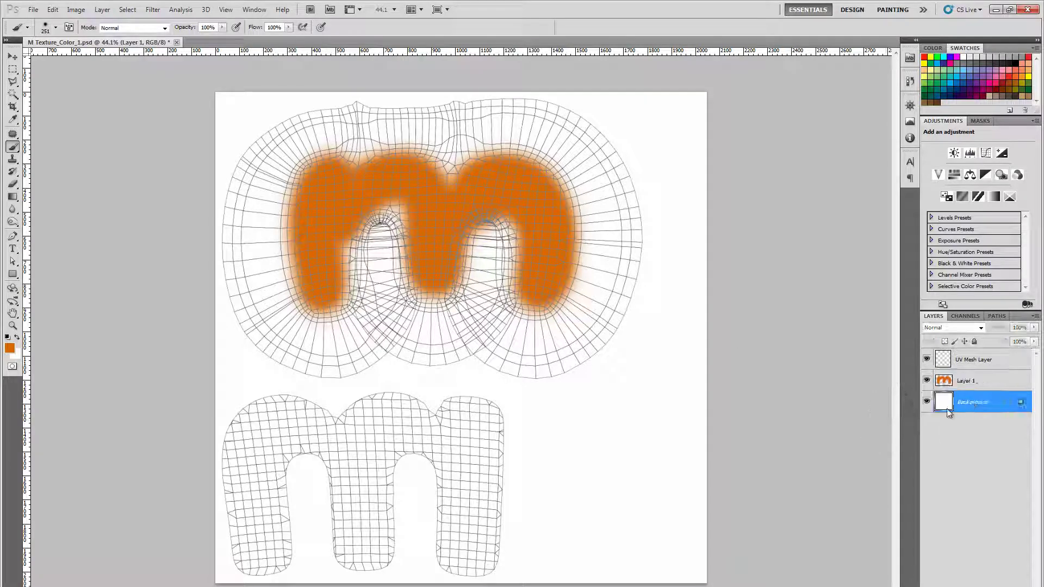
left_click(13, 197)
left_click(16, 338)
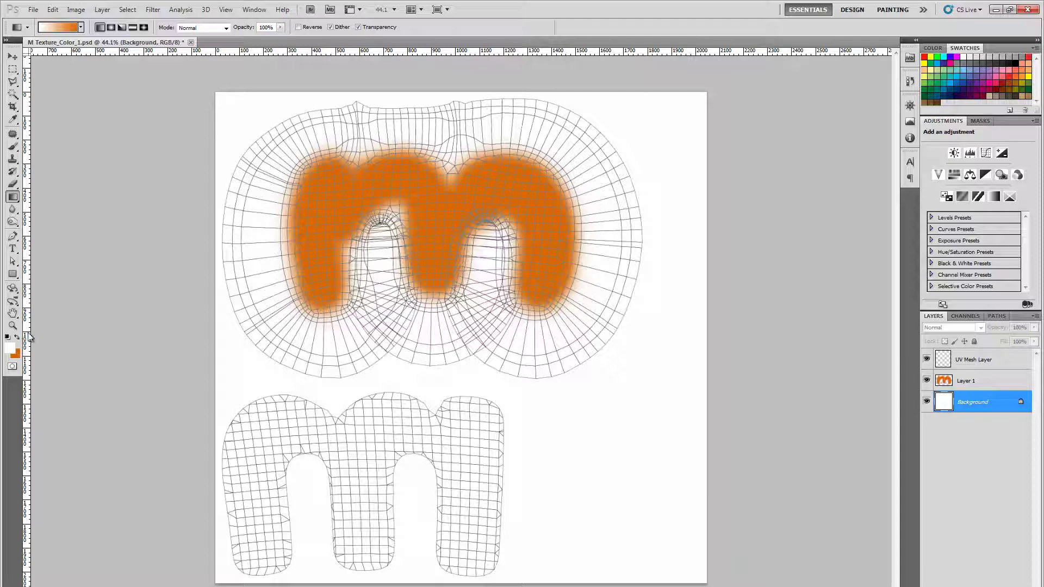
left_click_drag(448, 108, 454, 538)
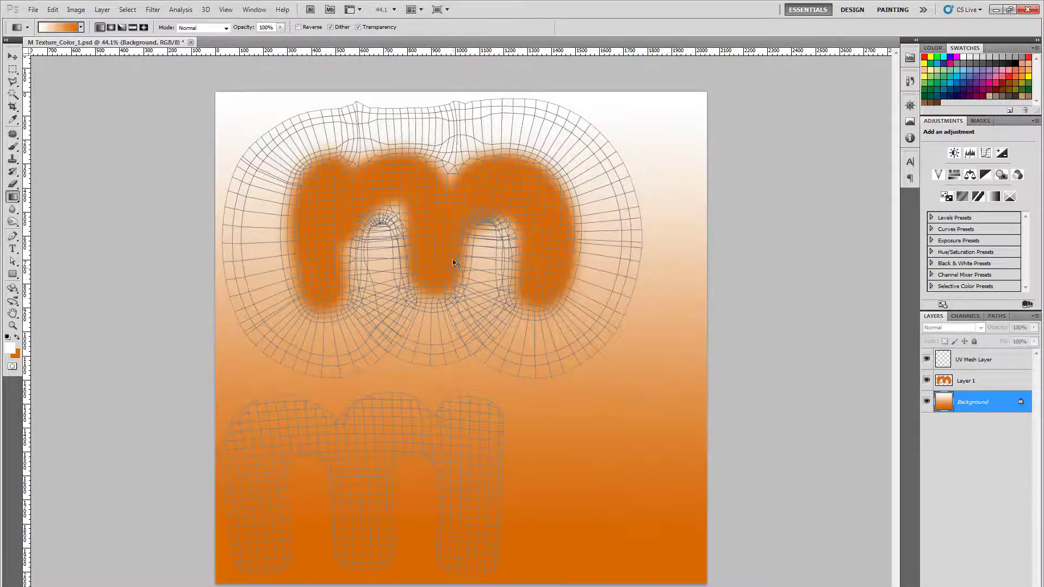
key("ctrl+z")
left_click_drag(279, 130, 571, 523)
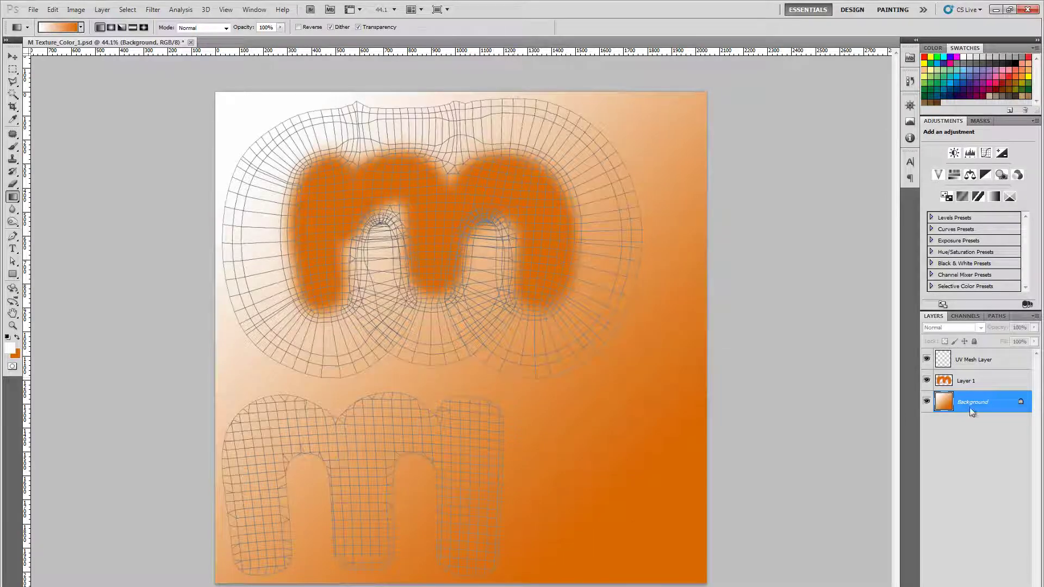
Hide the UV mesh wireframe layer and save the texture file.
left_click(971, 382)
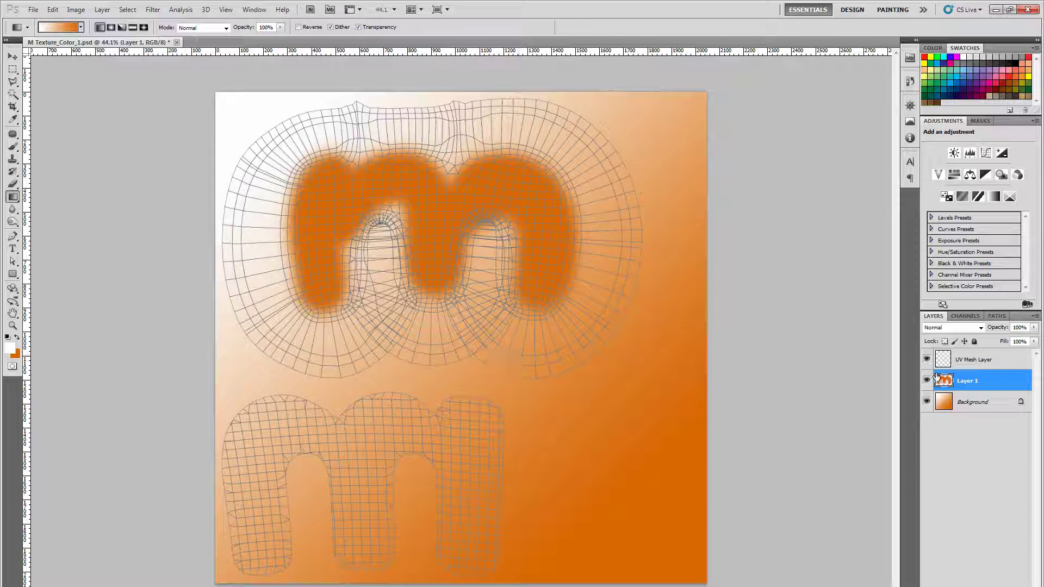
left_click(926, 359)
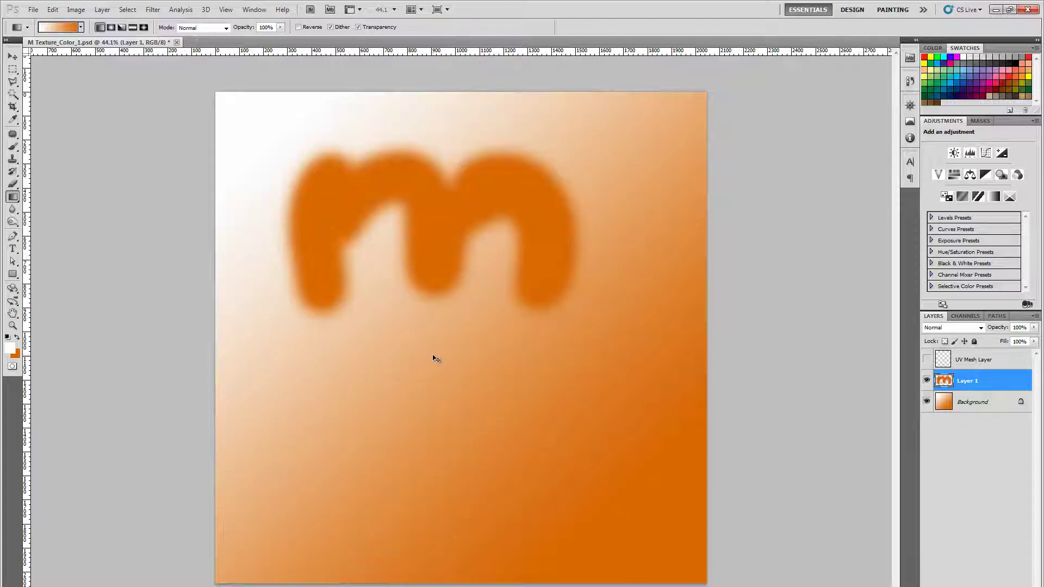
key("ctrl+s")
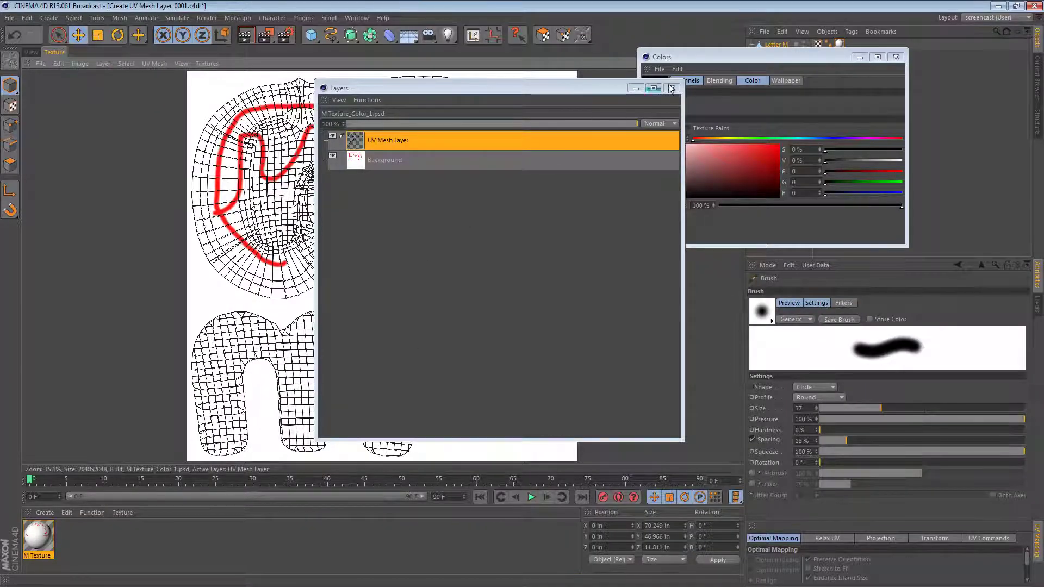
Reload M Texture_Color_1.psd in the M Texture material's Color channel, confirming the revert to the saved file.
left_click(672, 88)
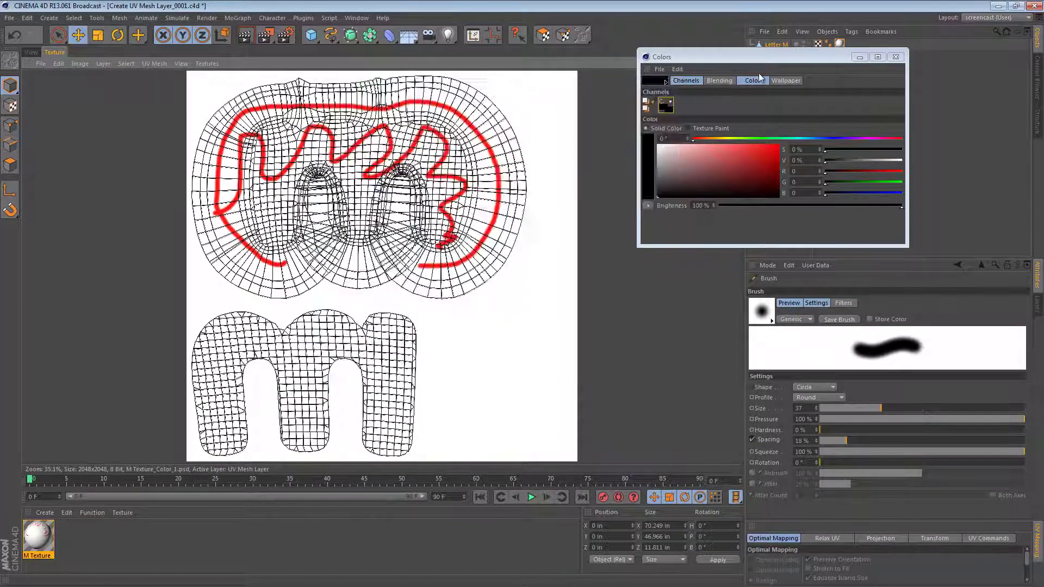
left_click(896, 58)
right_click(43, 533)
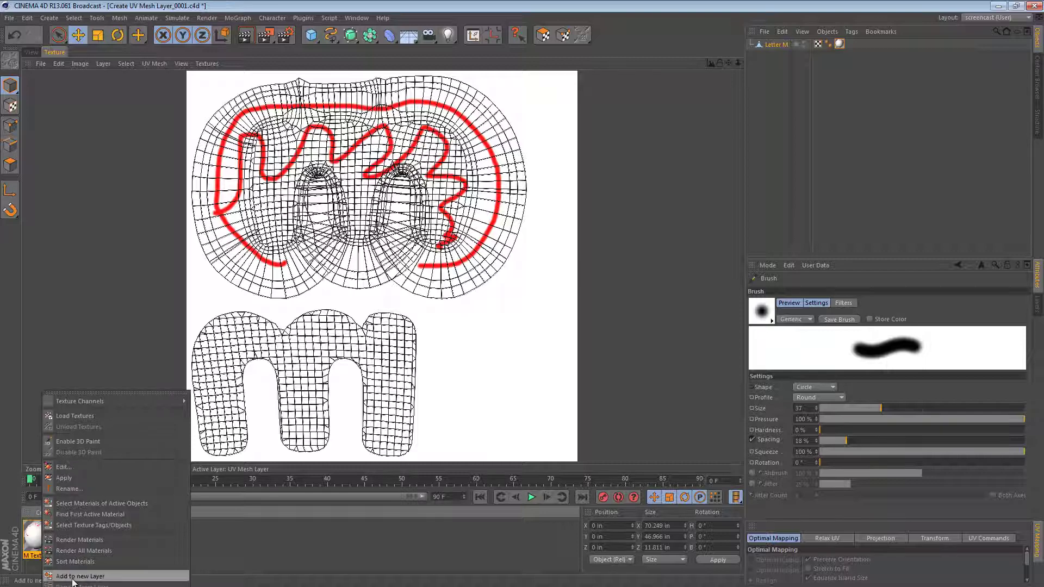
left_click(34, 537)
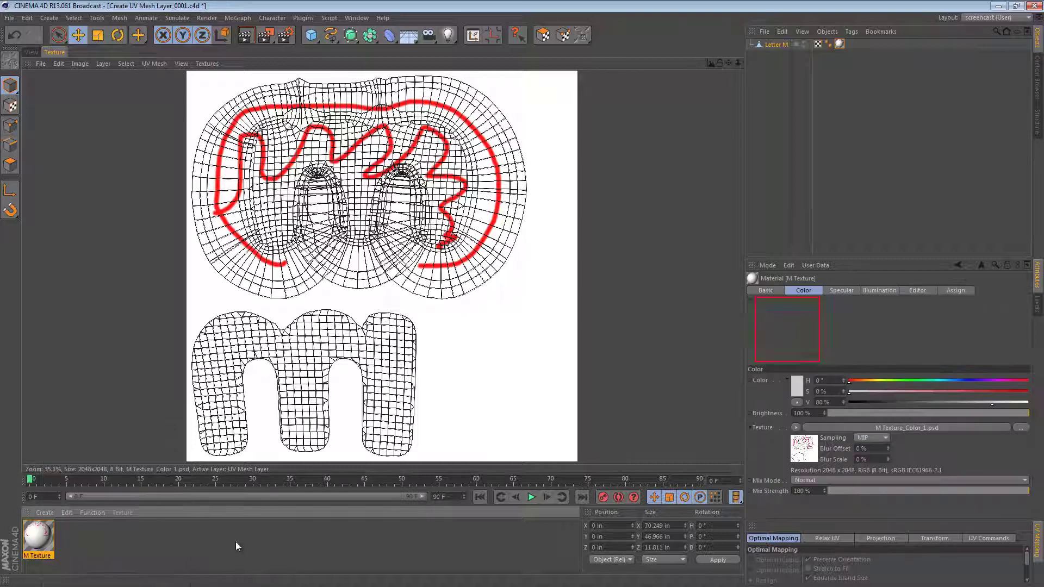
left_click(798, 427)
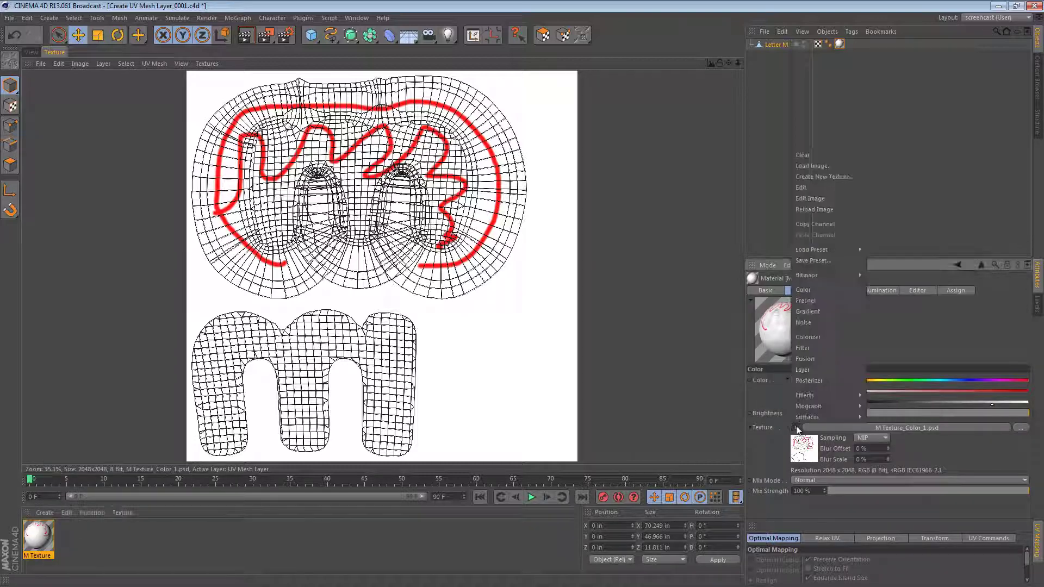
left_click(813, 211)
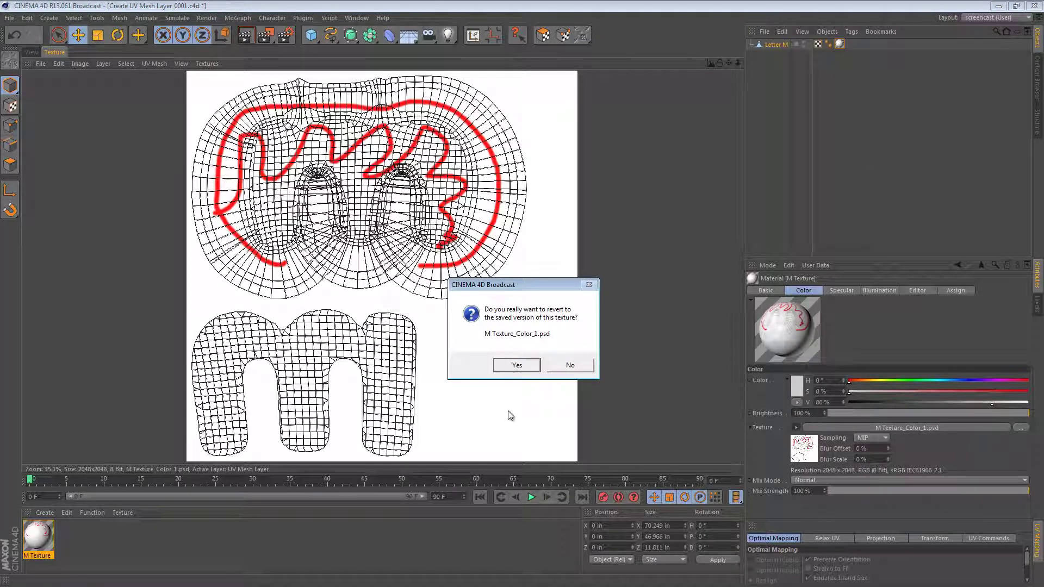
left_click(530, 367)
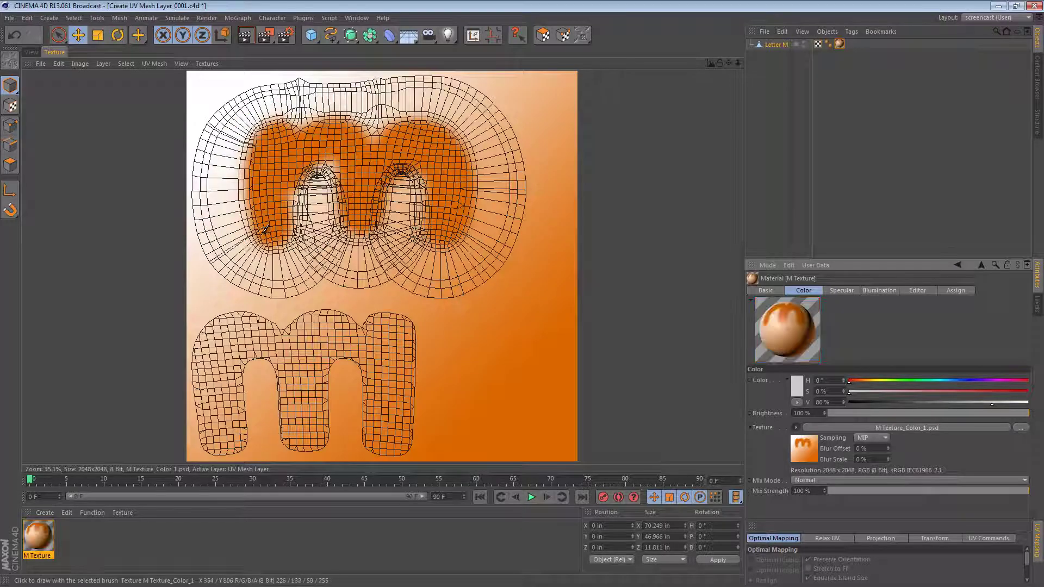
Return to the perspective view, deselect the letter M, and orbit around its orange gradient texture.
left_click(31, 52)
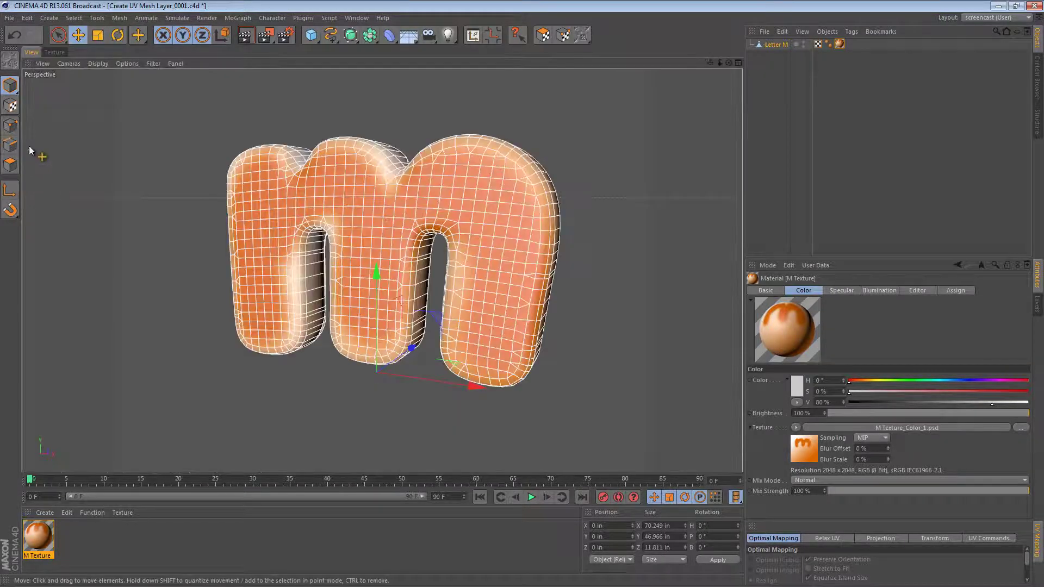
left_click(142, 148)
left_click_drag(339, 243, 492, 241, "alt")
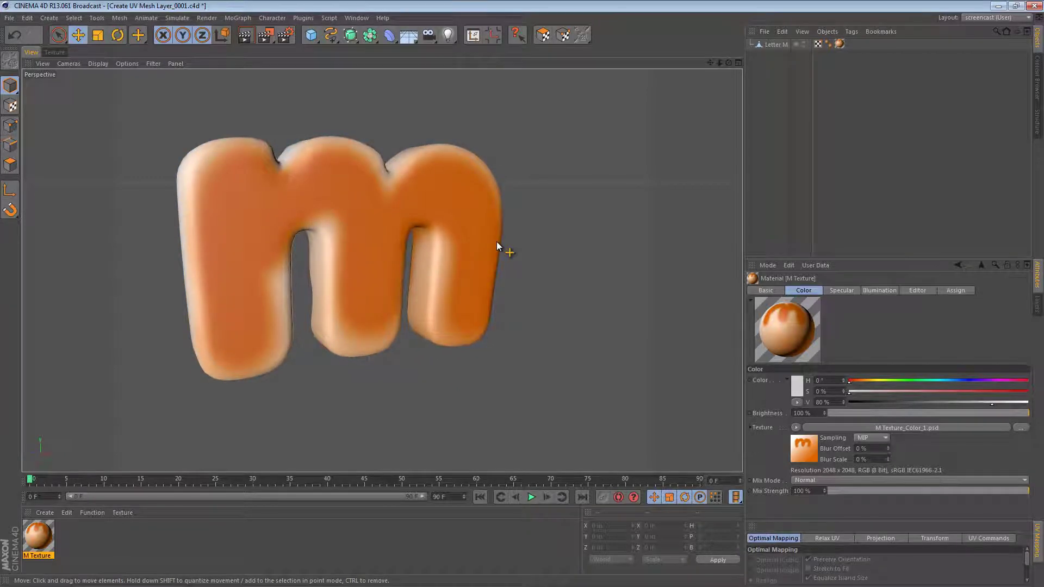